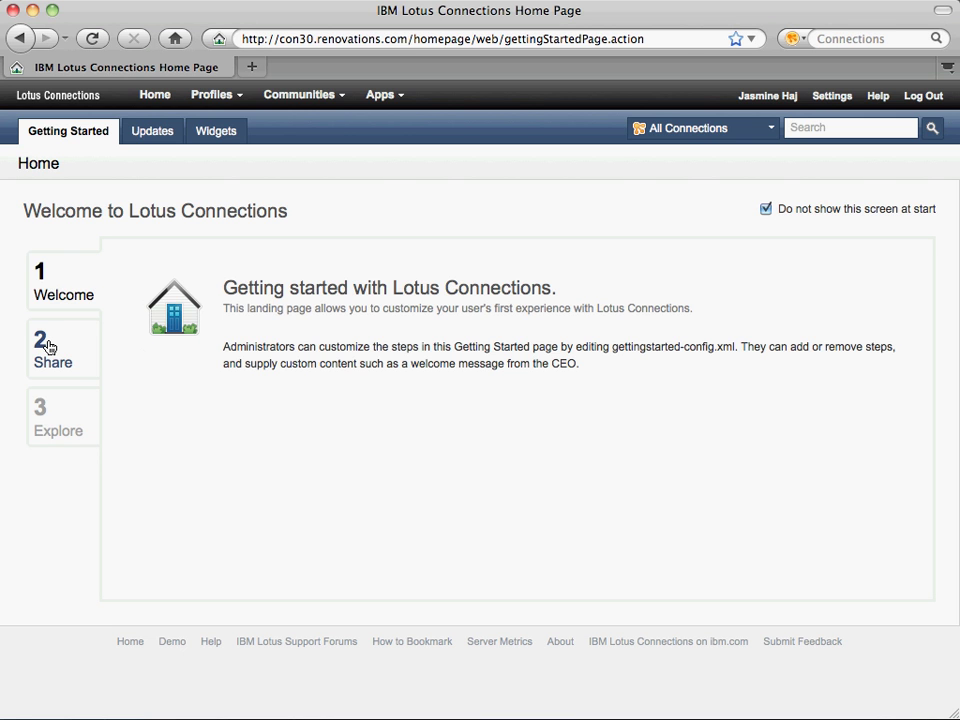
- Review the Share step's ideas on central team collaboration spaces and sharing work documents
{"action": "left_click", "coordinate": [48, 346]}
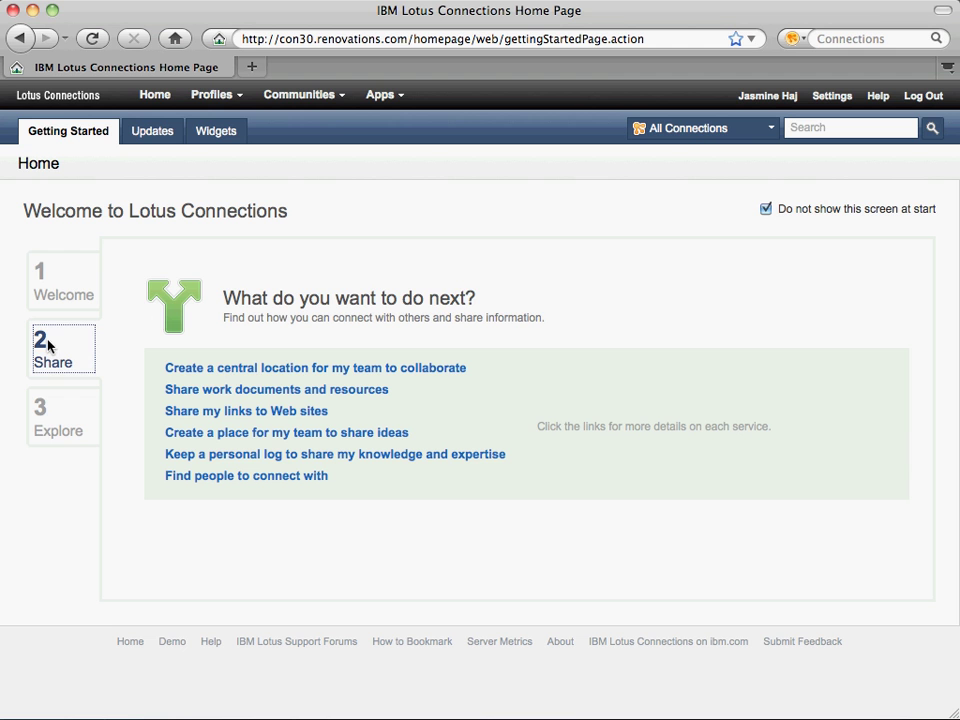
{"action": "left_click", "coordinate": [238, 368]}
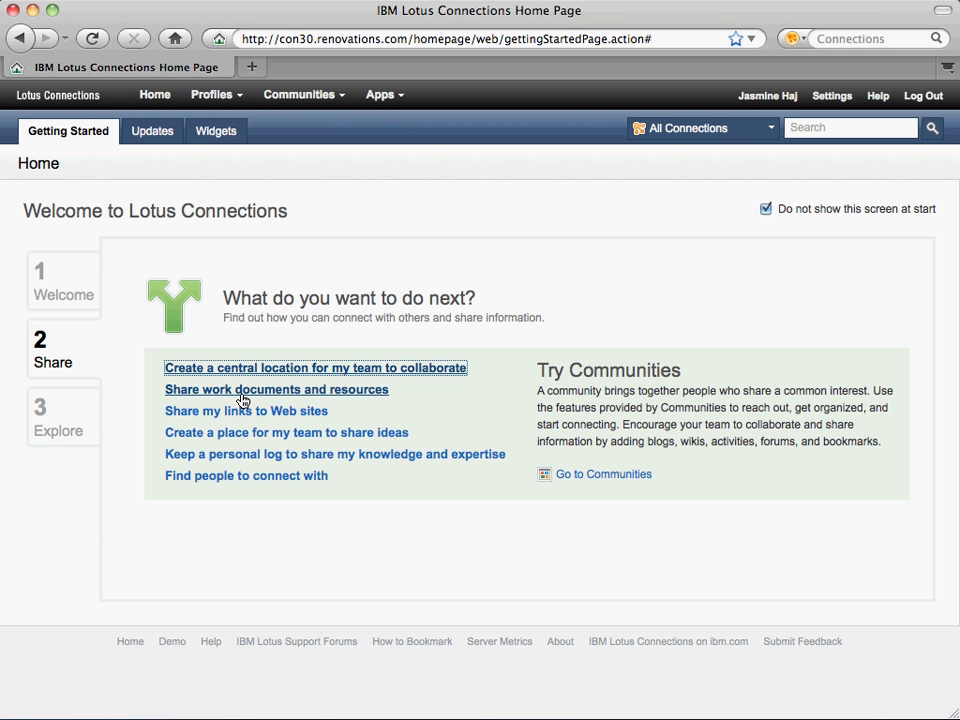
{"action": "left_click", "coordinate": [241, 399]}
- Read the Explore step's Forums and Files descriptions, then go to the Updates view
{"action": "left_click", "coordinate": [80, 420]}
{"action": "left_click", "coordinate": [195, 312]}
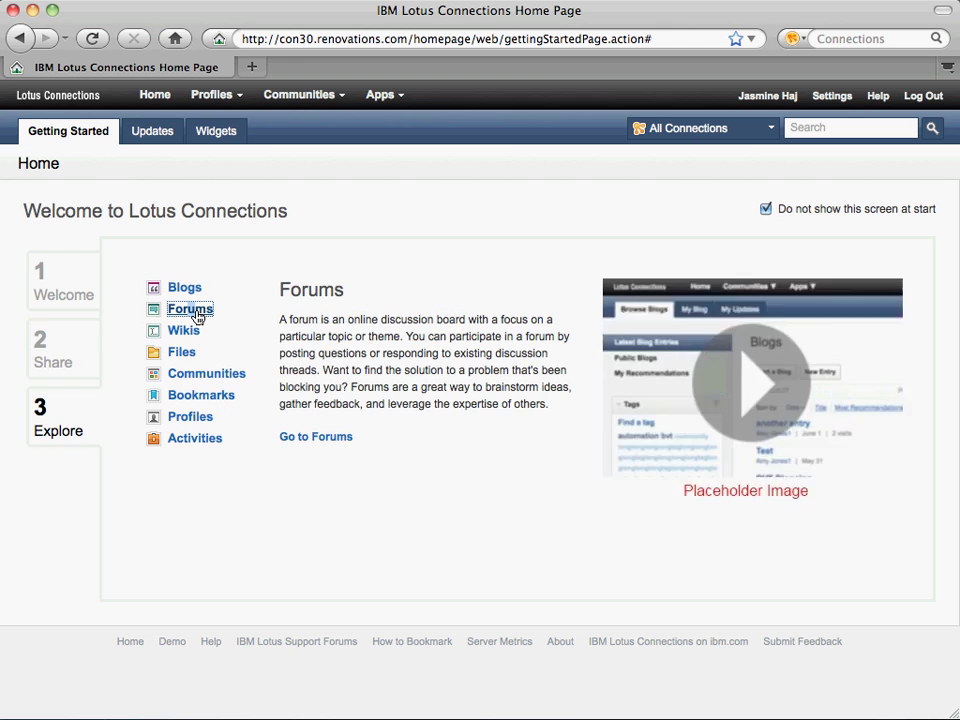
{"action": "left_click", "coordinate": [184, 353]}
{"action": "left_click", "coordinate": [213, 330]}
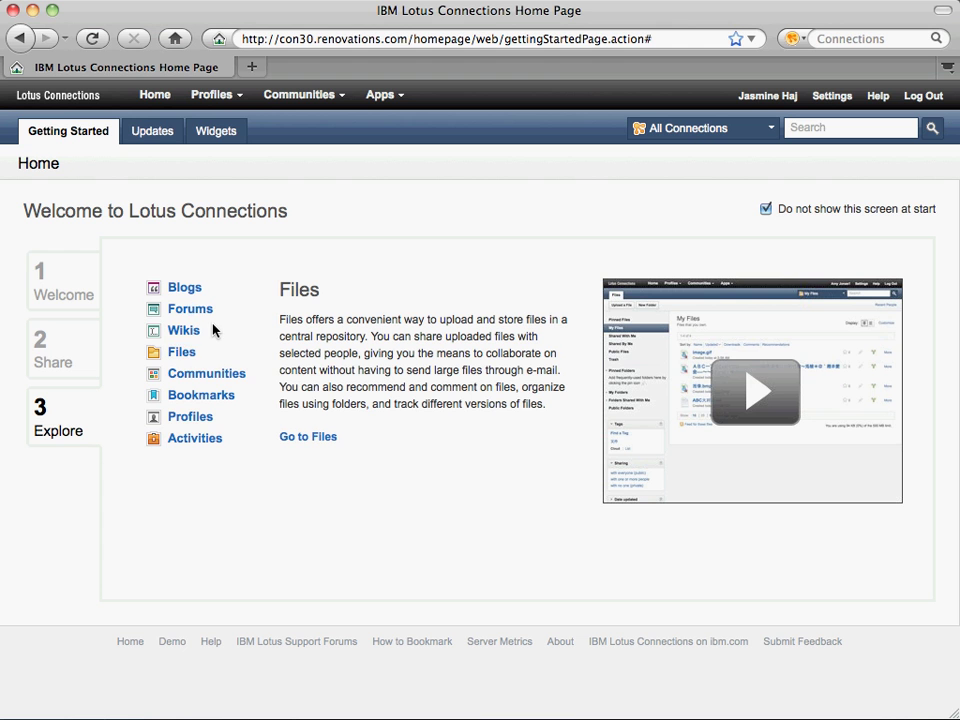
{"action": "left_click", "coordinate": [157, 134]}
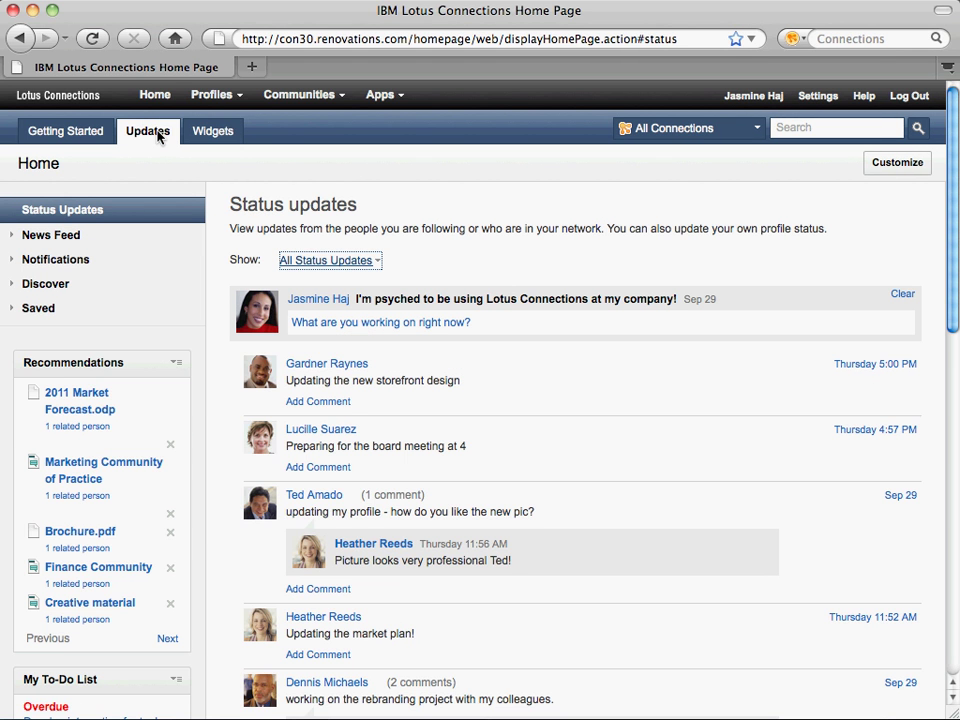
- Look over the status update filter choices without changing them
{"action": "left_click", "coordinate": [480, 253]}
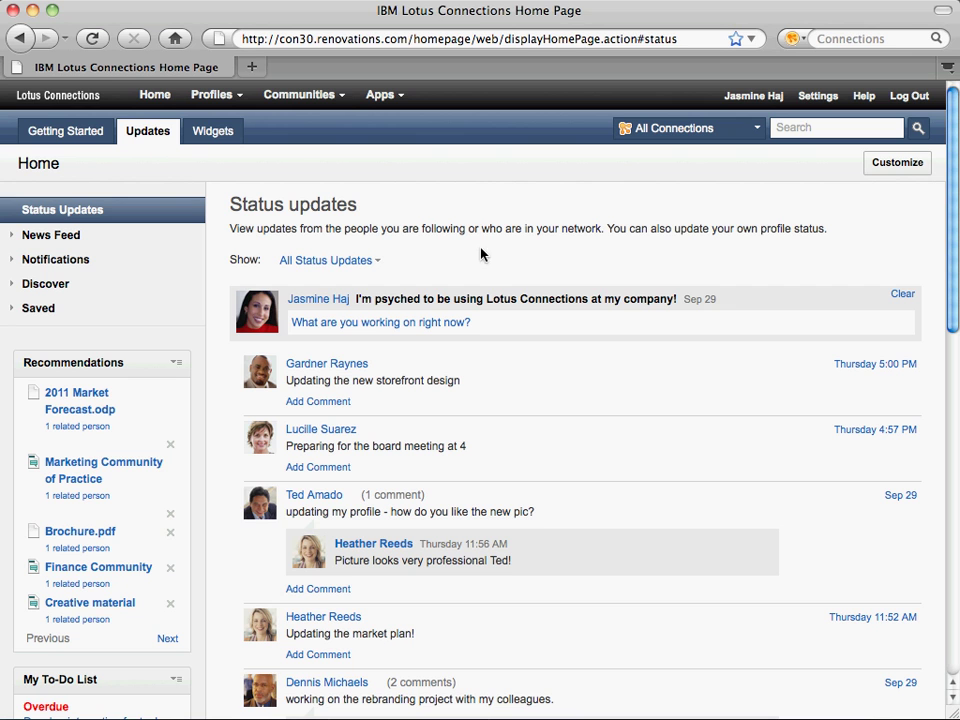
{"action": "left_click", "coordinate": [379, 264]}
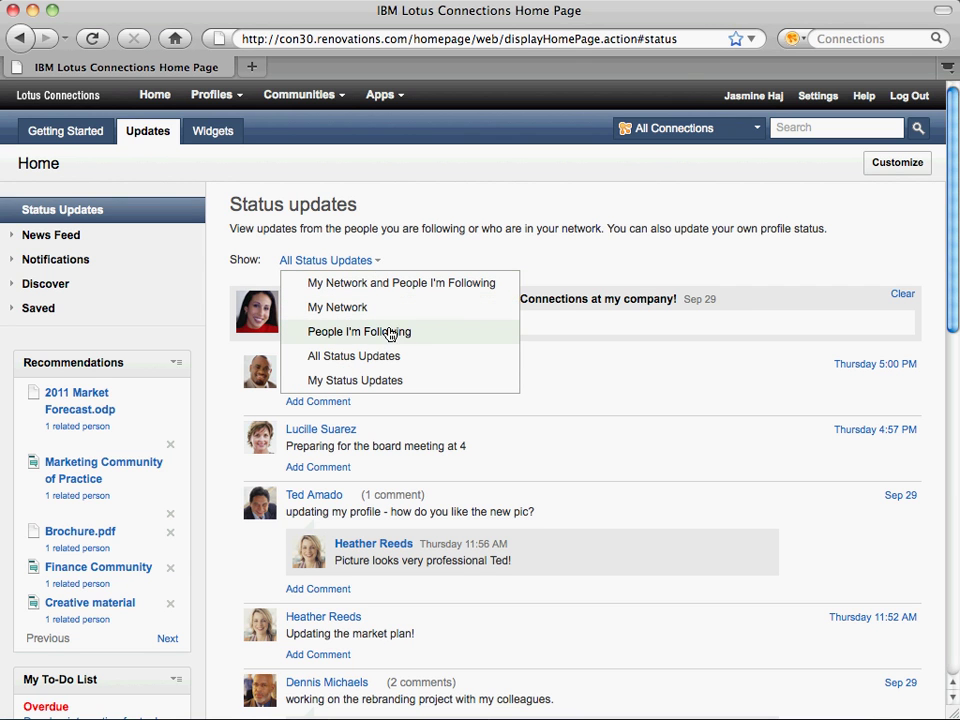
{"action": "left_click", "coordinate": [406, 256]}
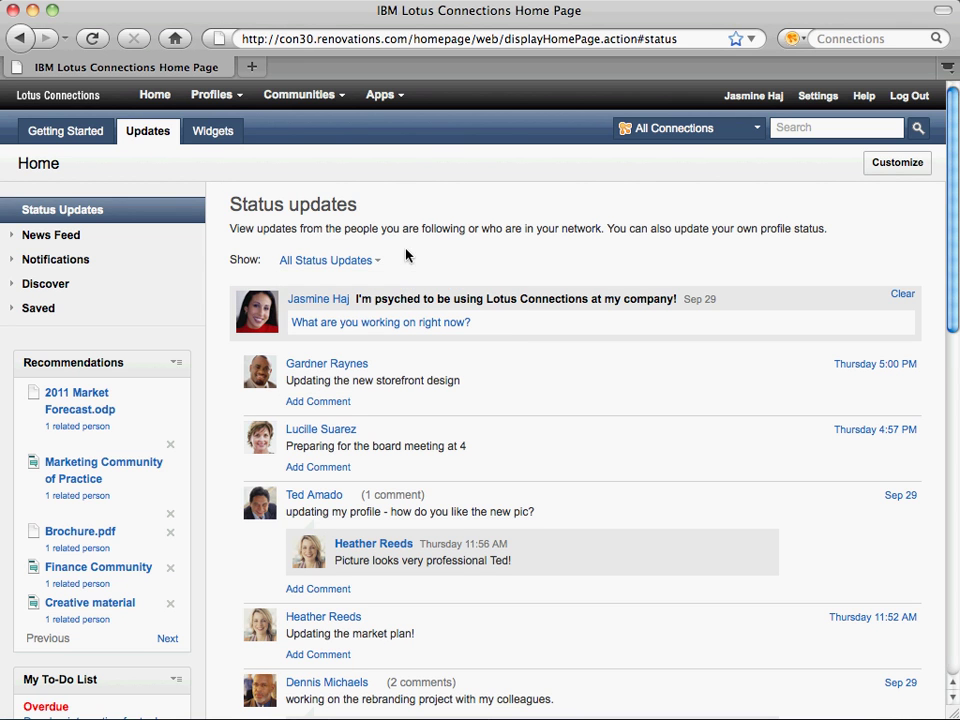
- Comment 'looking forward to it!' on the storefront-design update, then switch to News Feed
{"action": "left_click", "coordinate": [320, 401]}
{"action": "type", "text": "looking forward to it!"}
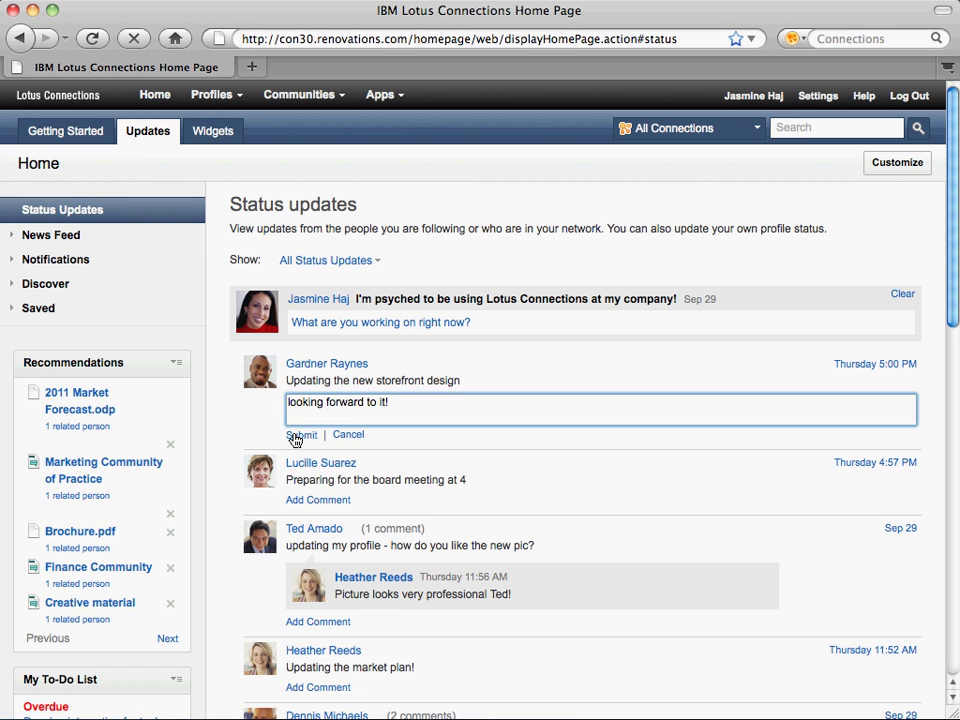
{"action": "left_click", "coordinate": [298, 436]}
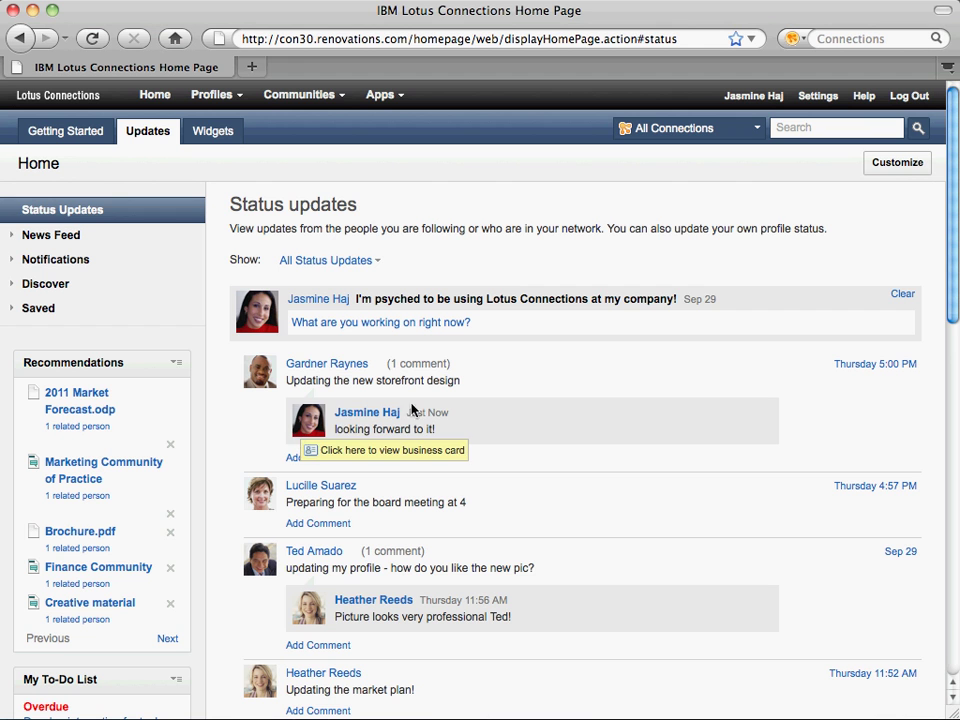
{"action": "left_click", "coordinate": [20, 237]}
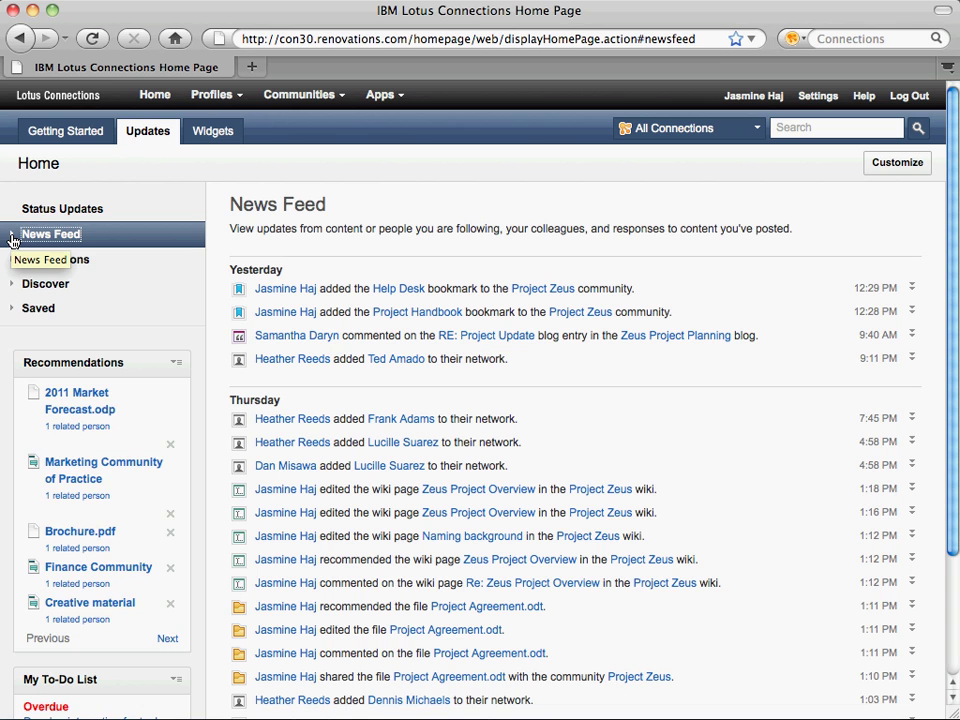
- Filter the News Feed to Responses, read the first blog comment, then return to Status Updates
{"action": "left_click", "coordinate": [12, 237]}
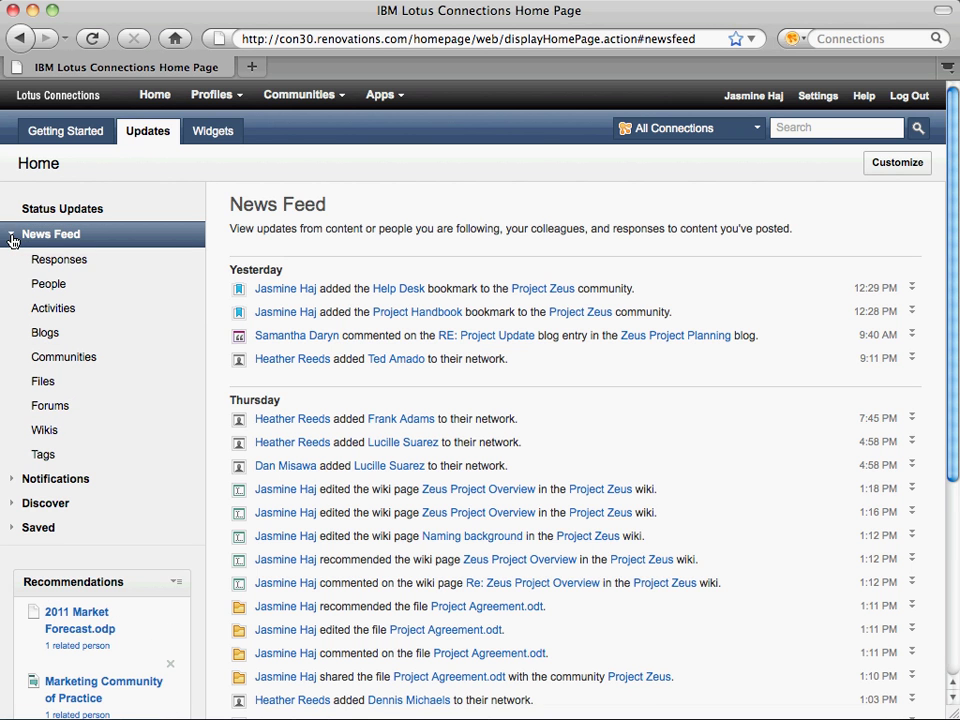
{"action": "left_click", "coordinate": [57, 266]}
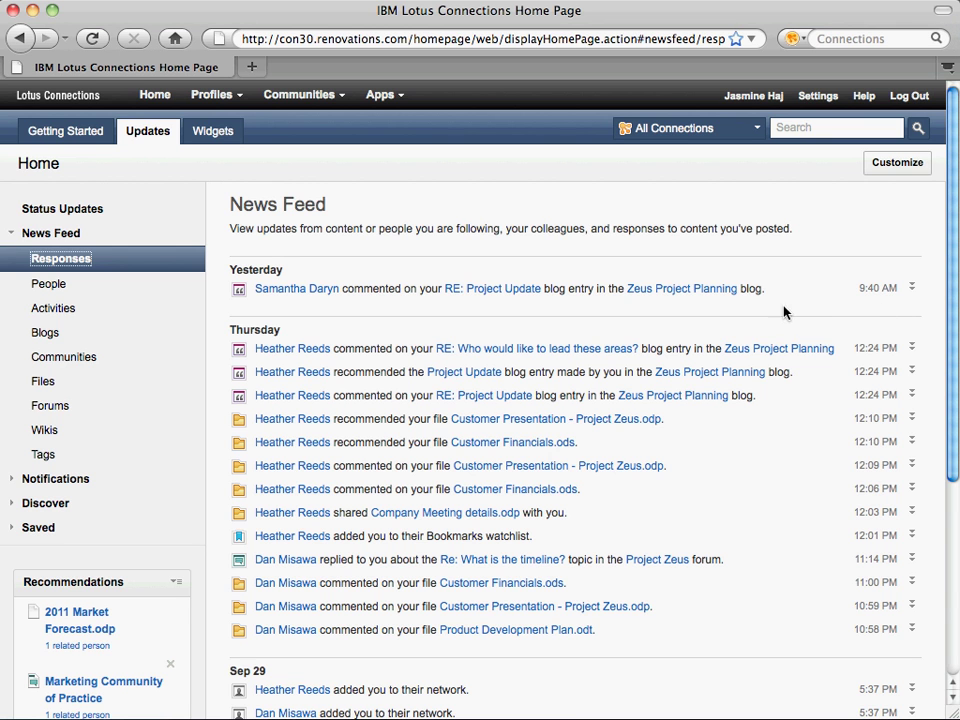
{"action": "left_click", "coordinate": [904, 294]}
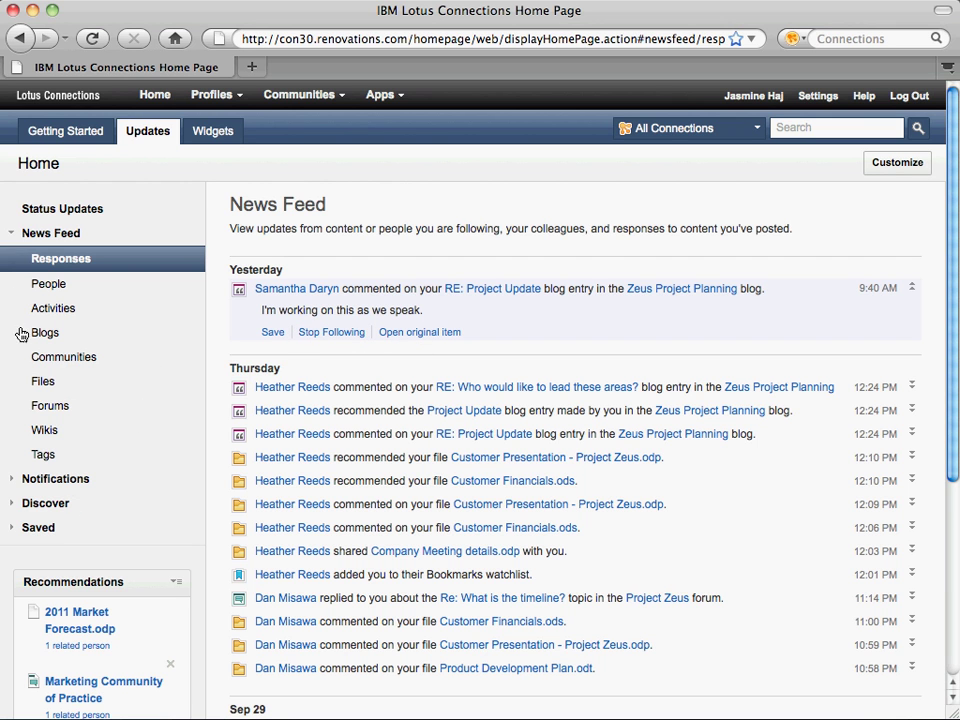
{"action": "left_click", "coordinate": [29, 212]}
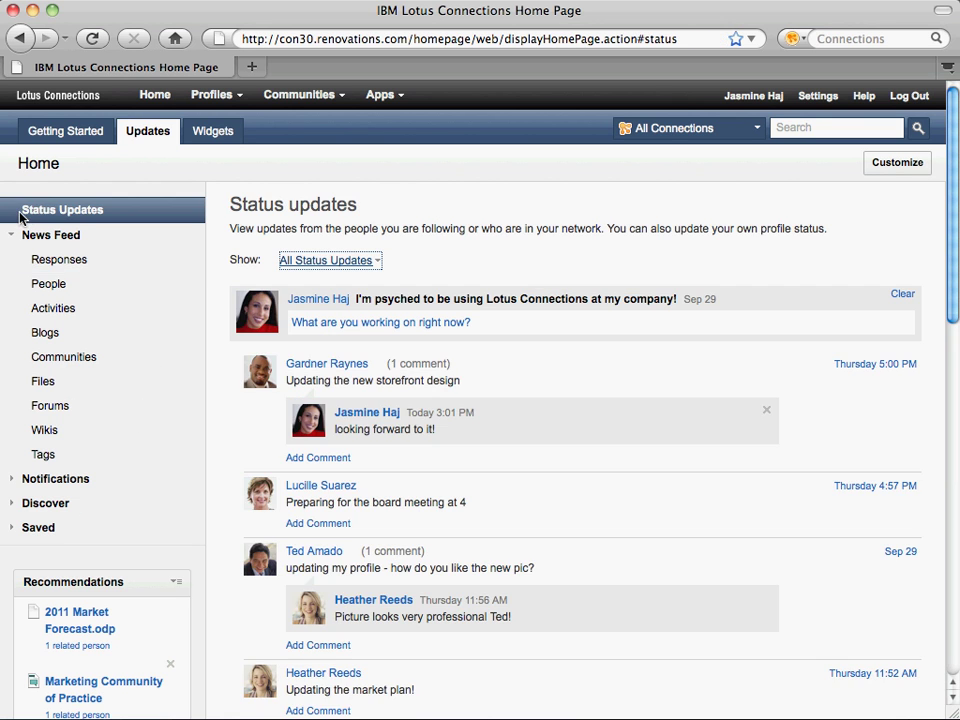
- Collapse the News Feed categories and browse the Recommendations and My To-Do List
{"action": "left_click", "coordinate": [11, 235]}
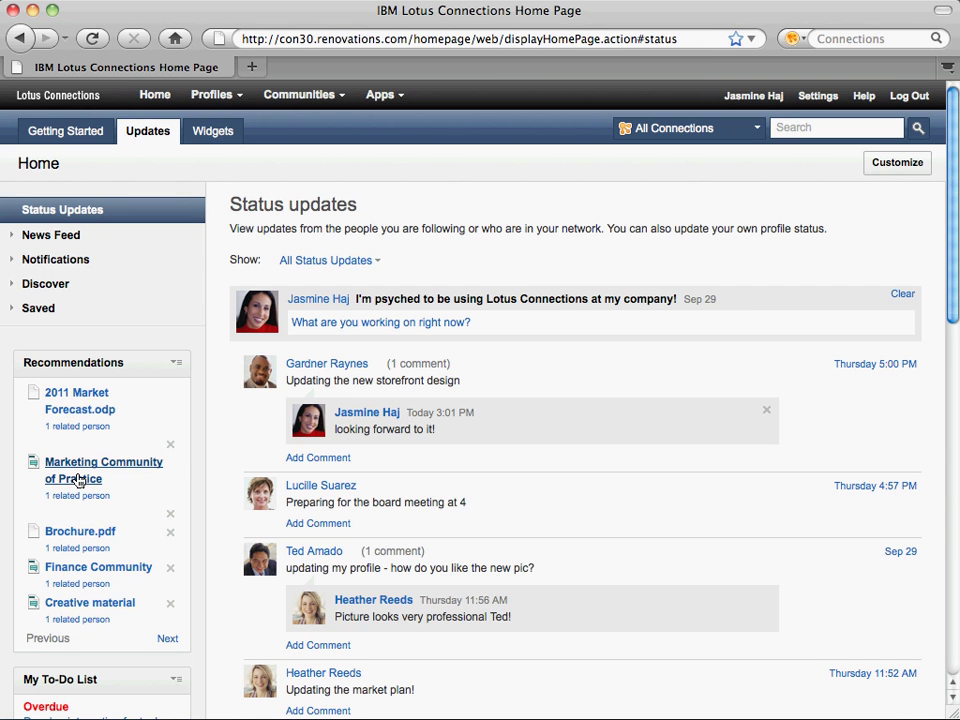
{"action": "left_click", "coordinate": [82, 586]}
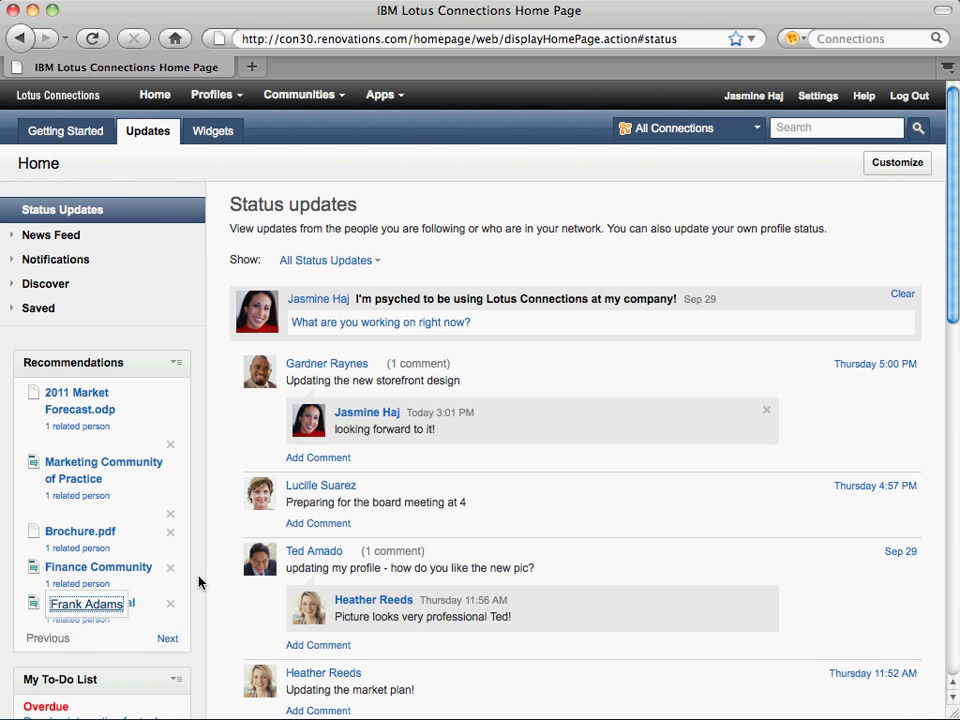
{"action": "scroll", "coordinate": [207, 527], "scroll_direction": "down", "scroll_amount": 3}
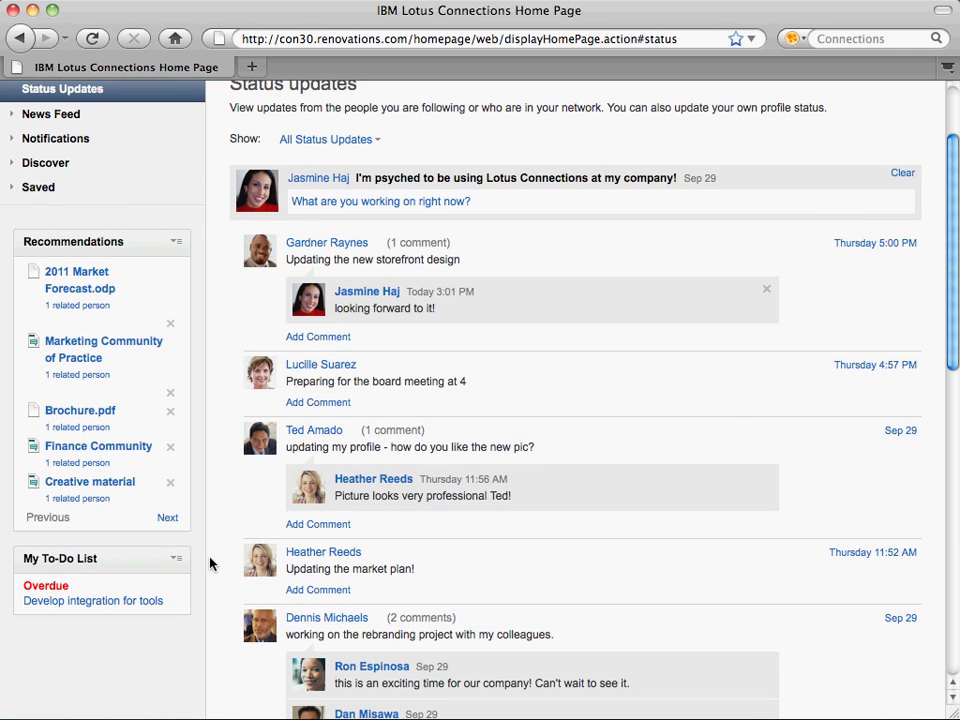
{"action": "scroll", "coordinate": [210, 564], "scroll_direction": "up", "scroll_amount": 3}
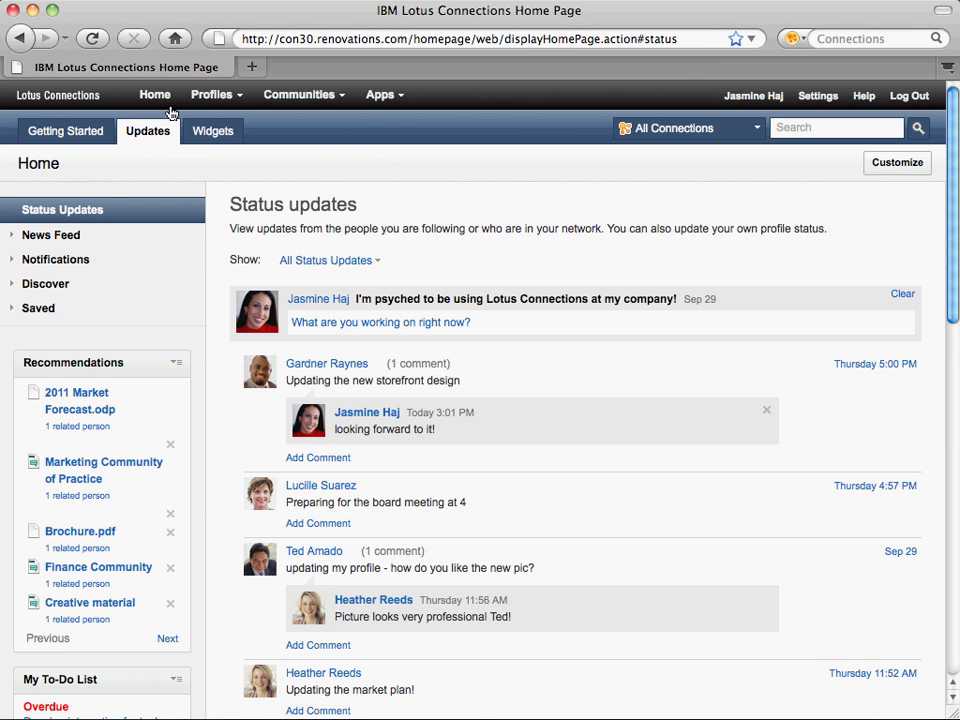
- Open My Profile, close its welcome banner, and go to the My Network page
{"action": "left_click", "coordinate": [211, 94]}
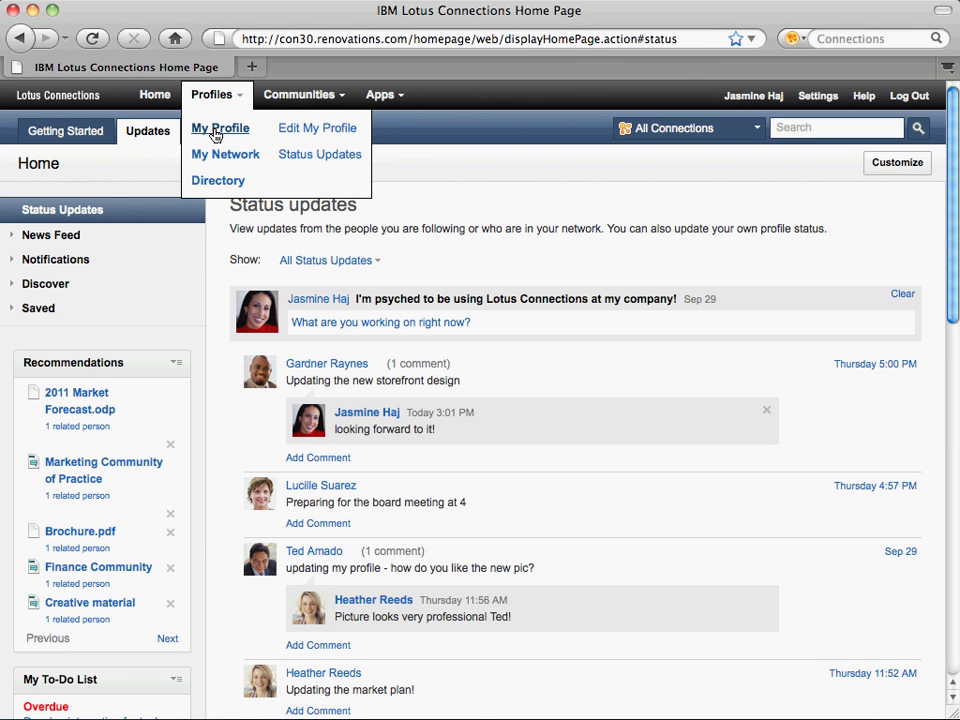
{"action": "left_click", "coordinate": [216, 134]}
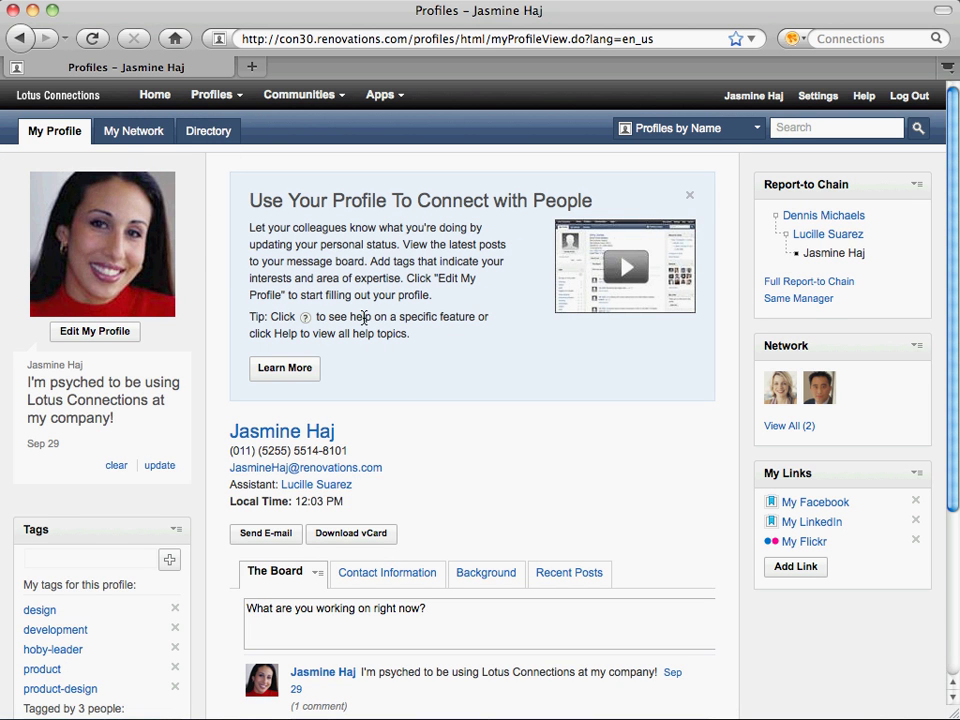
{"action": "left_click", "coordinate": [688, 200]}
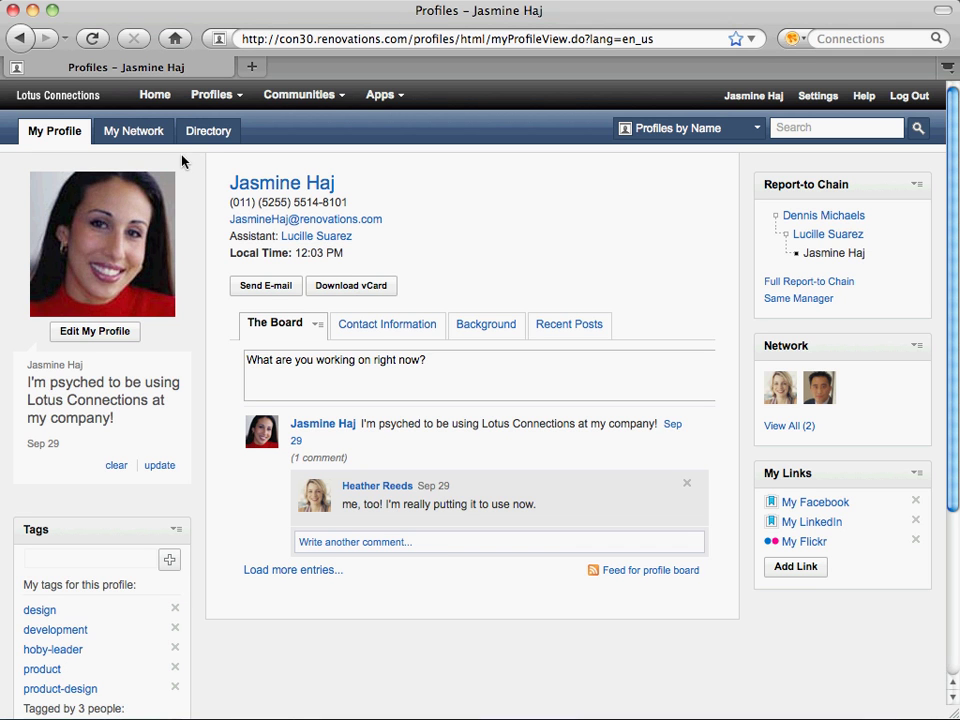
{"action": "left_click", "coordinate": [154, 135]}
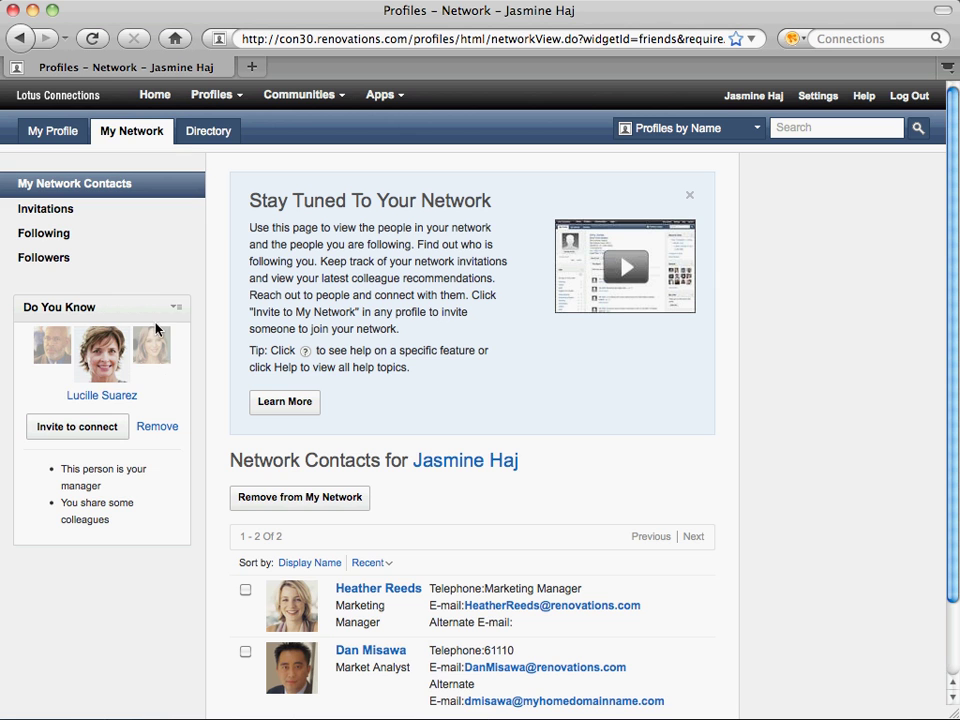
{"action": "left_click", "coordinate": [155, 355]}
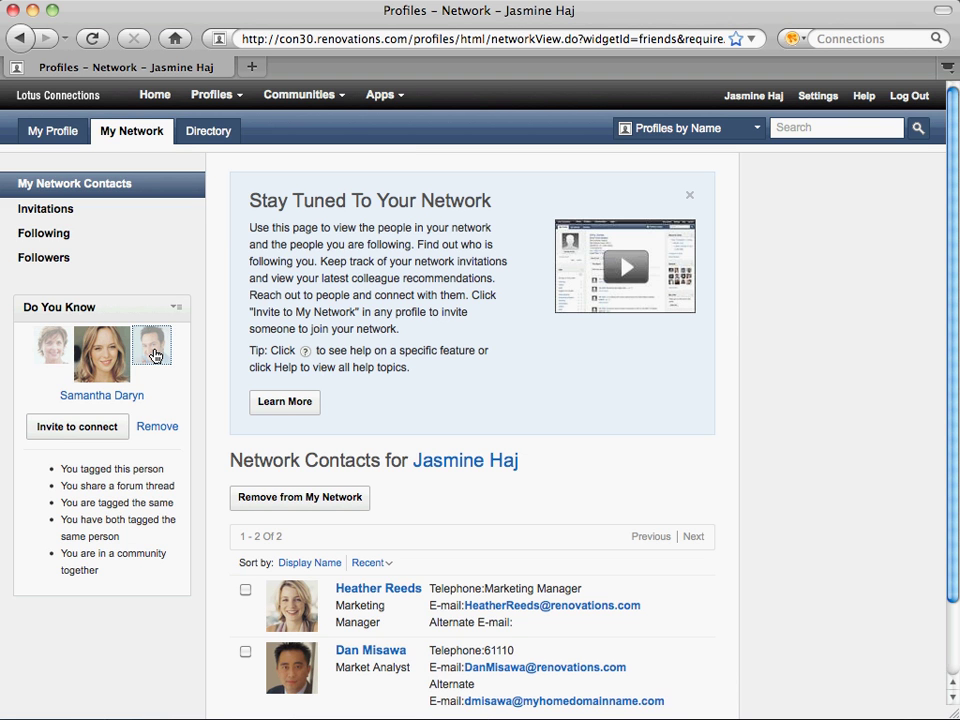
{"action": "left_click", "coordinate": [155, 355]}
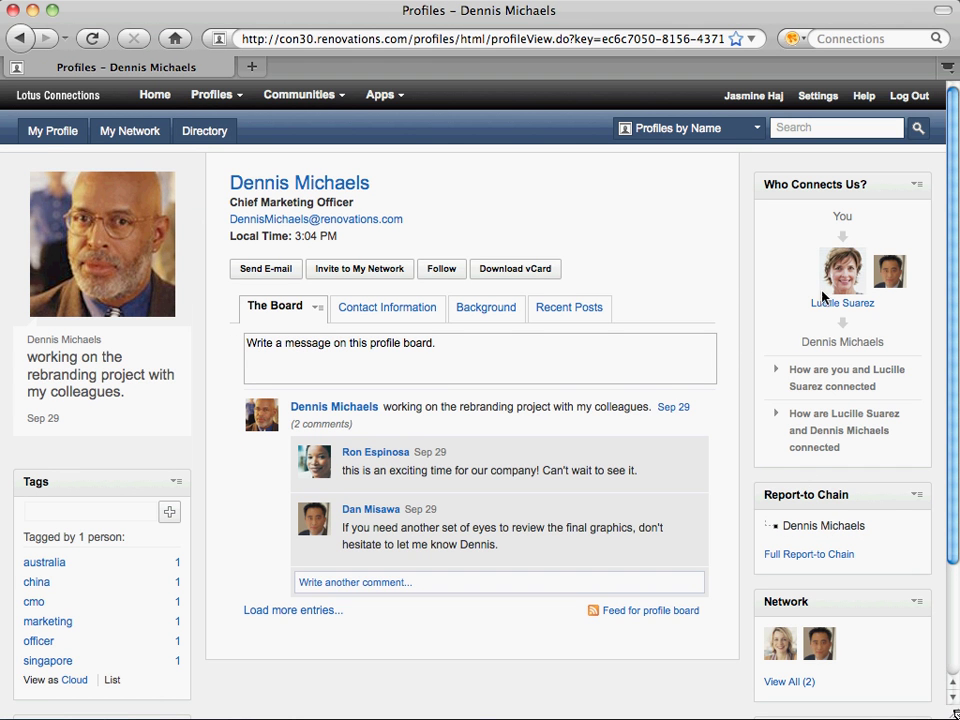
- Route Who Connects Us? through the second mutual colleague and expand both connection explanations
{"action": "left_click", "coordinate": [821, 371]}
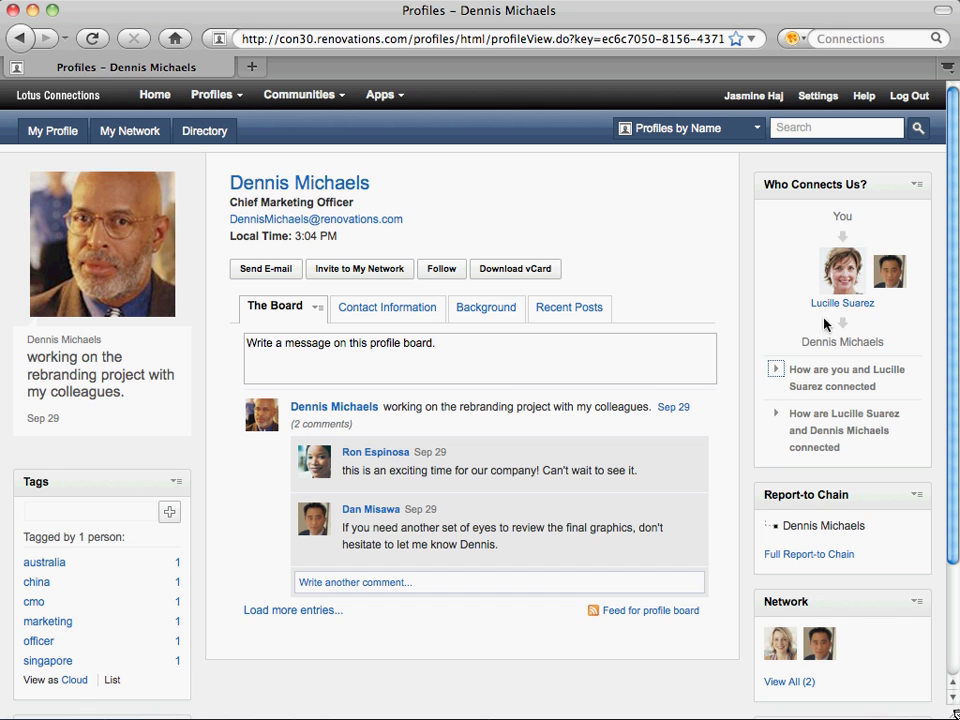
{"action": "left_click", "coordinate": [888, 275]}
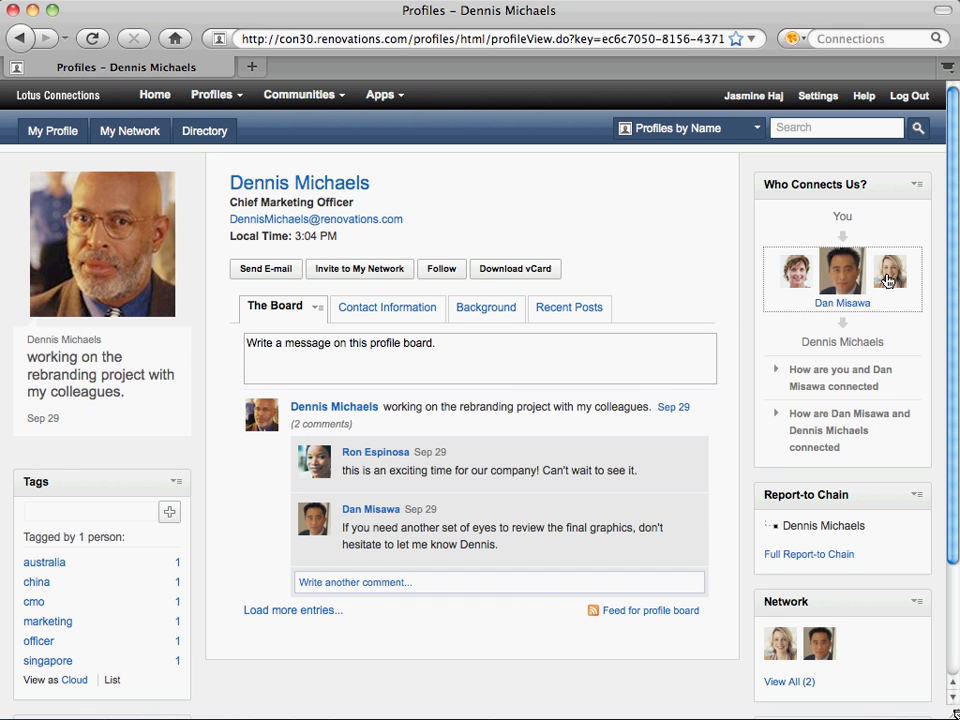
{"action": "left_click", "coordinate": [778, 370]}
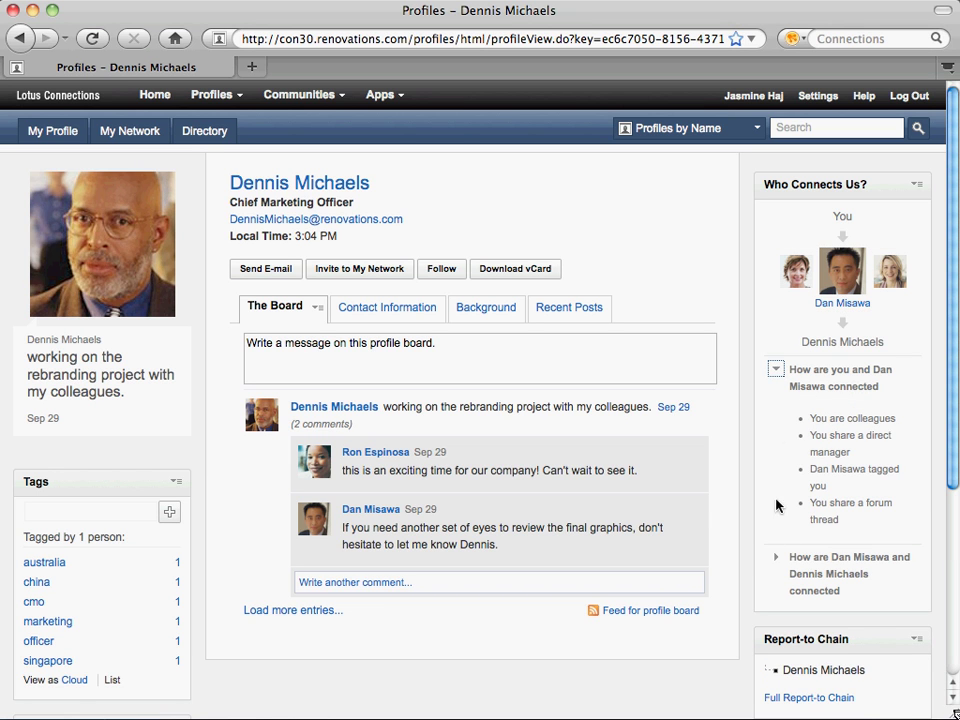
{"action": "left_click", "coordinate": [777, 562]}
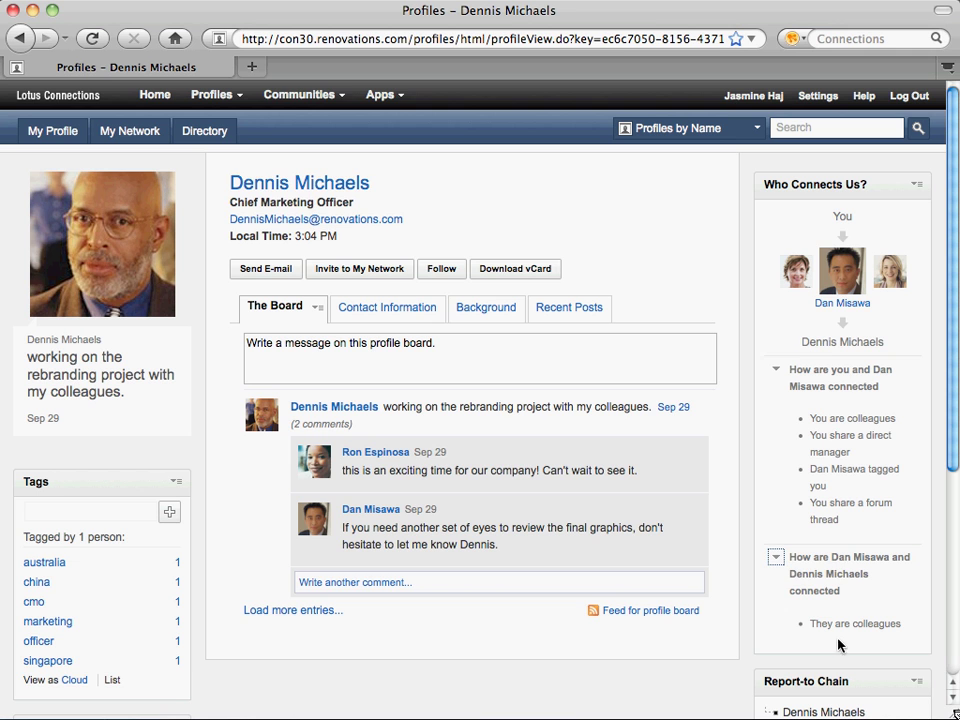
{"action": "left_click", "coordinate": [299, 94]}
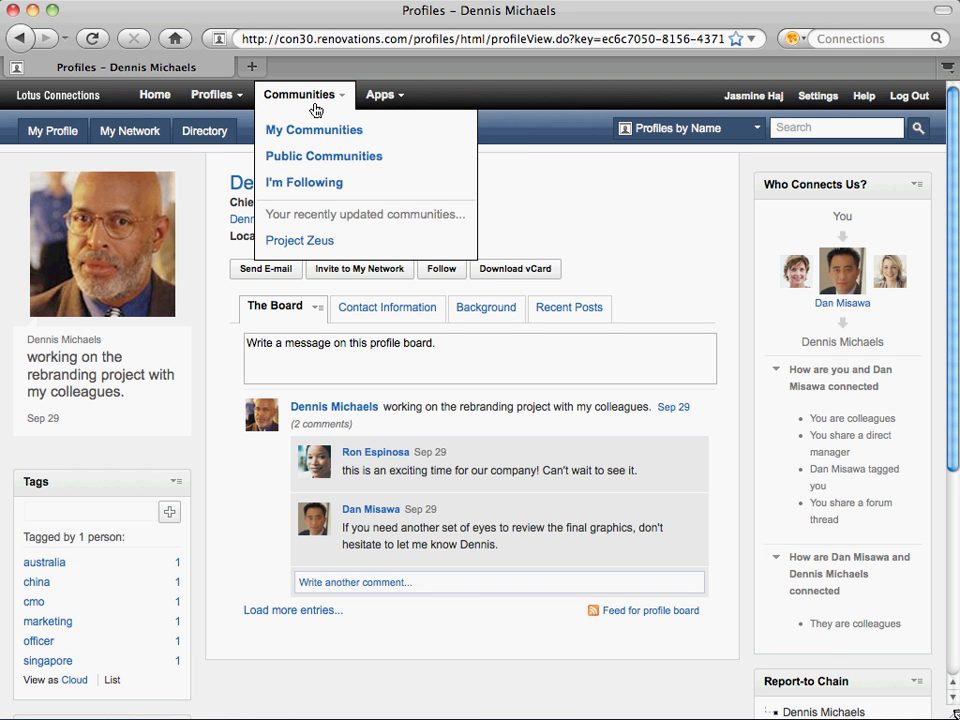
- Open the Project Zeus community and scroll down to its Forums and Bookmarks widgets
{"action": "left_click", "coordinate": [317, 242]}
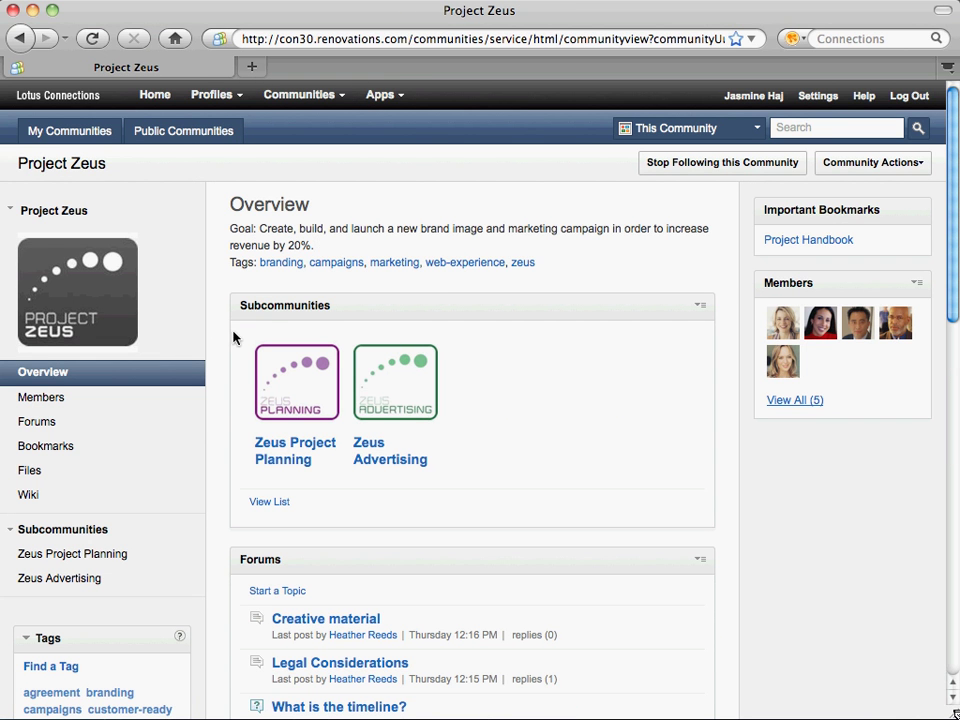
{"action": "scroll", "coordinate": [235, 337], "scroll_direction": "down", "scroll_amount": 1}
{"action": "scroll", "coordinate": [233, 337], "scroll_direction": "down", "scroll_amount": 2}
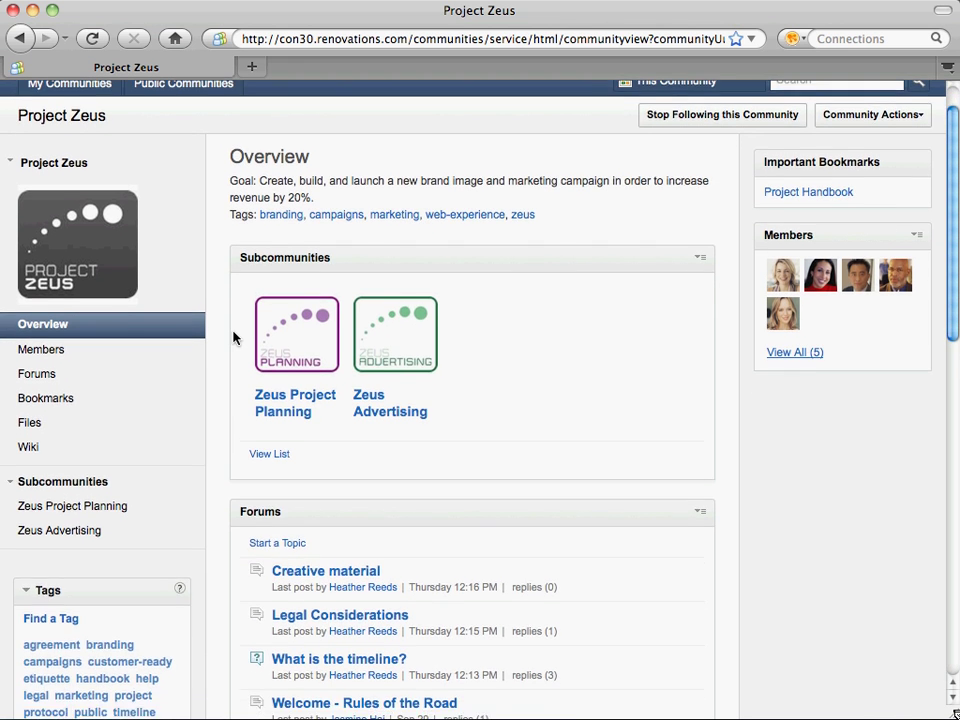
{"action": "scroll", "coordinate": [233, 337], "scroll_direction": "down", "scroll_amount": 3}
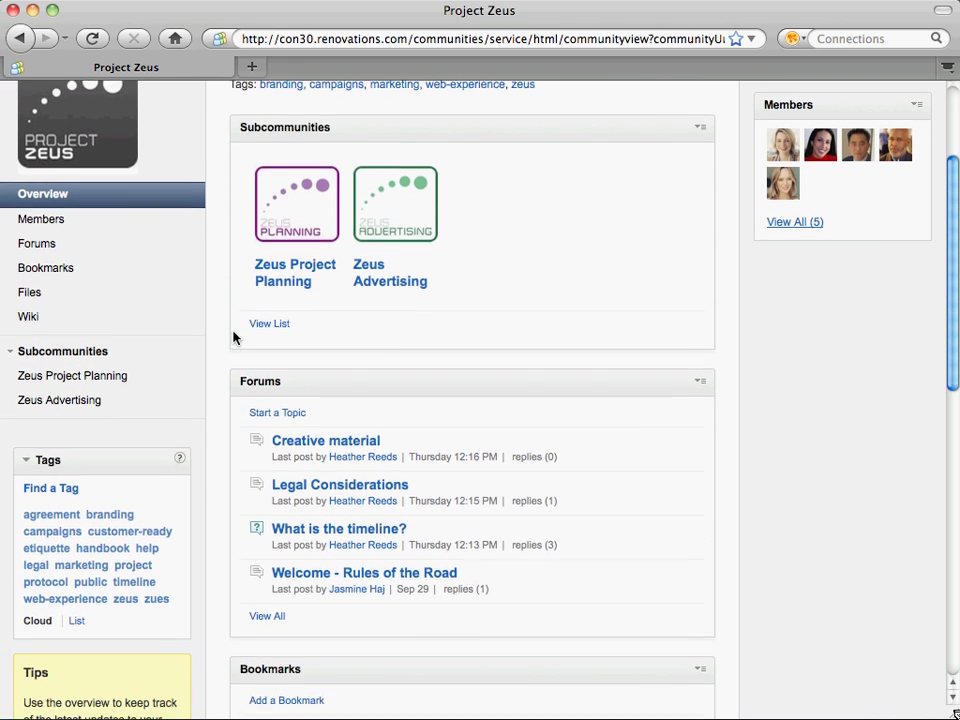
{"action": "scroll", "coordinate": [233, 337], "scroll_direction": "down", "scroll_amount": 2}
{"action": "scroll", "coordinate": [233, 337], "scroll_direction": "down", "scroll_amount": 2}
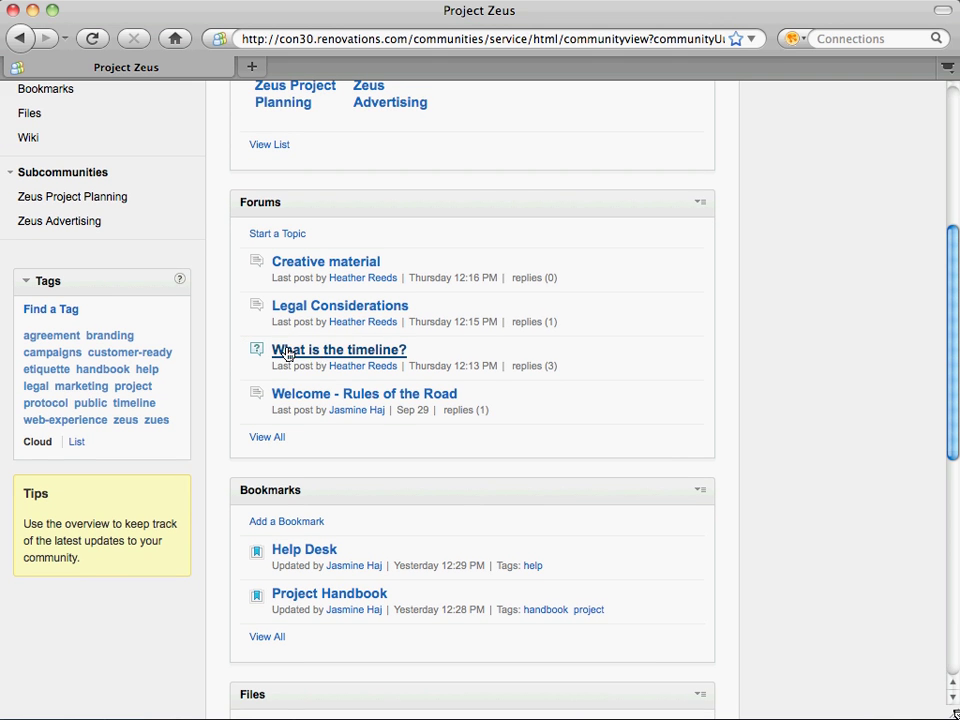
- Open the 'What is the timeline?' forum topic and scroll through its replies and attachments
{"action": "left_click", "coordinate": [330, 350]}
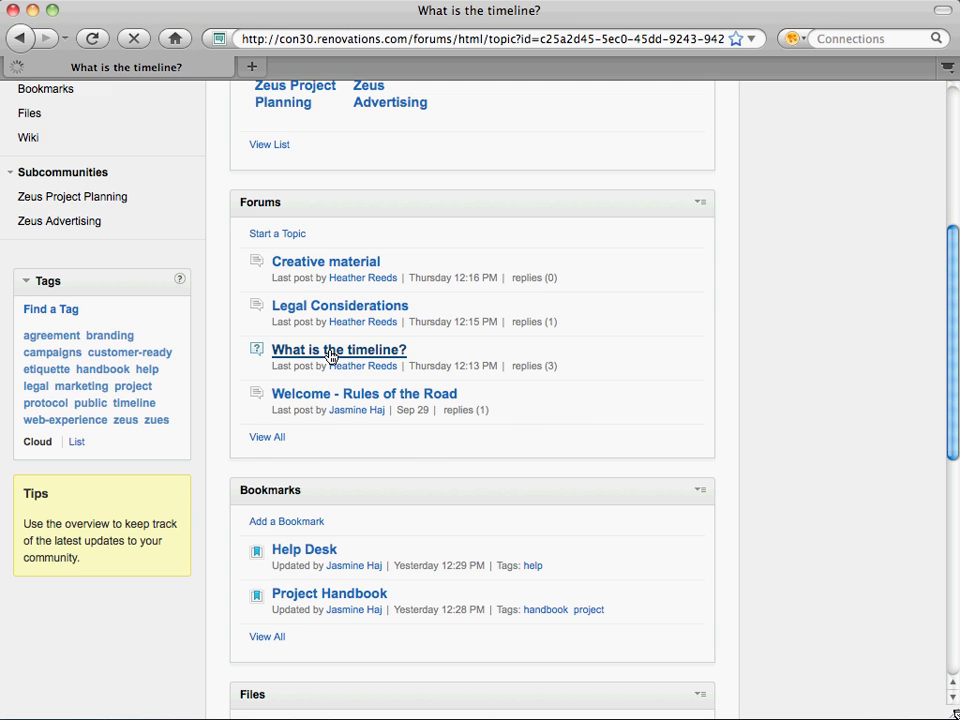
{"action": "scroll", "coordinate": [330, 355], "scroll_direction": "down", "scroll_amount": 3}
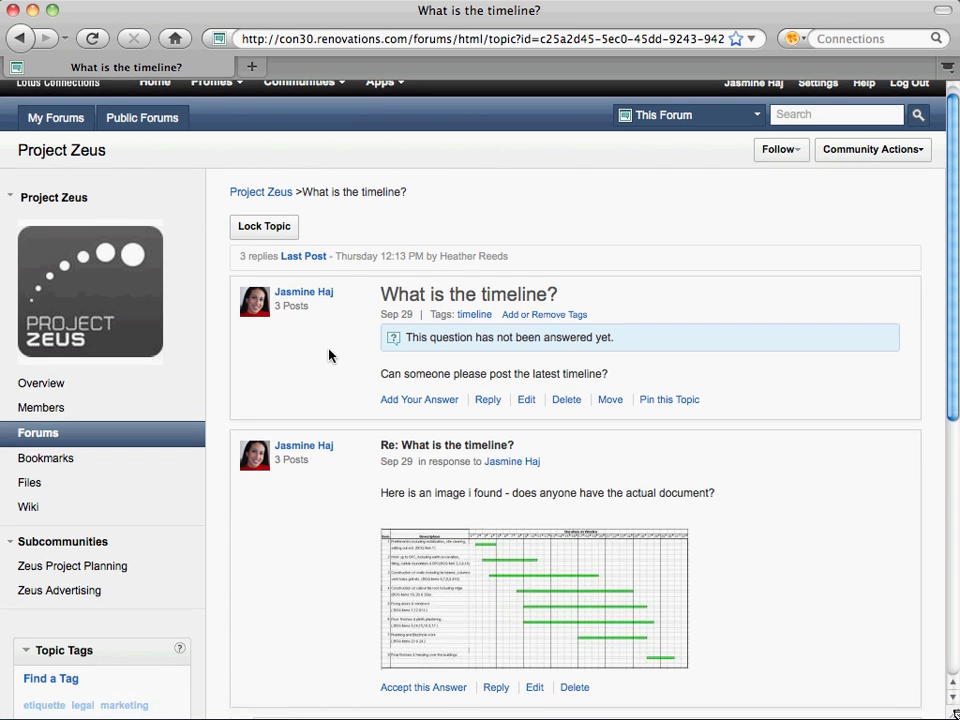
{"action": "scroll", "coordinate": [330, 355], "scroll_direction": "down", "scroll_amount": 5}
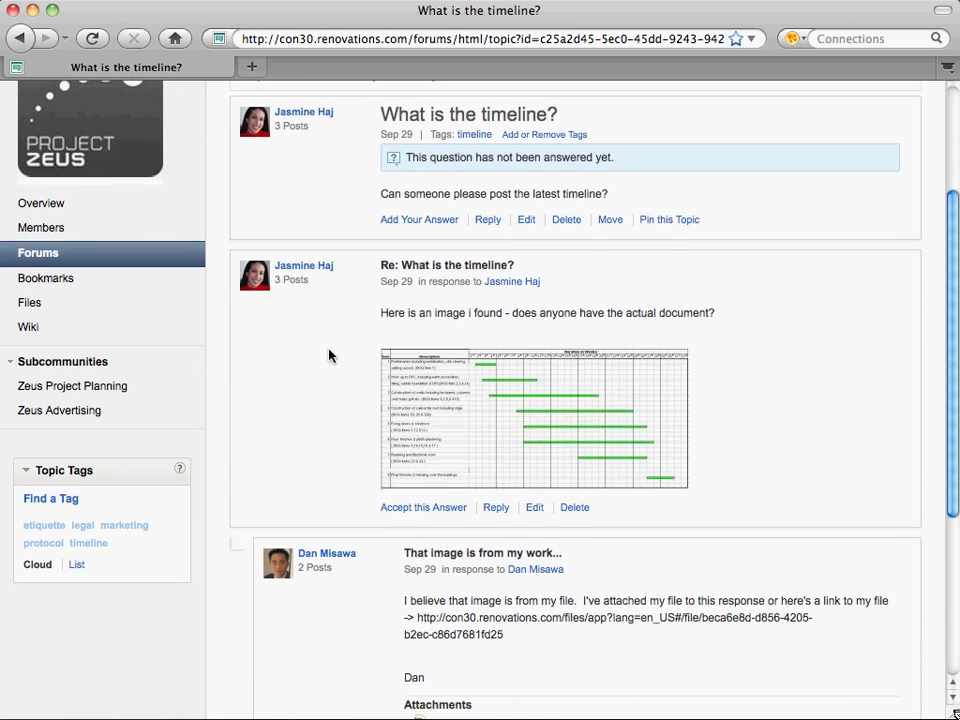
{"action": "scroll", "coordinate": [330, 355], "scroll_direction": "down", "scroll_amount": 3}
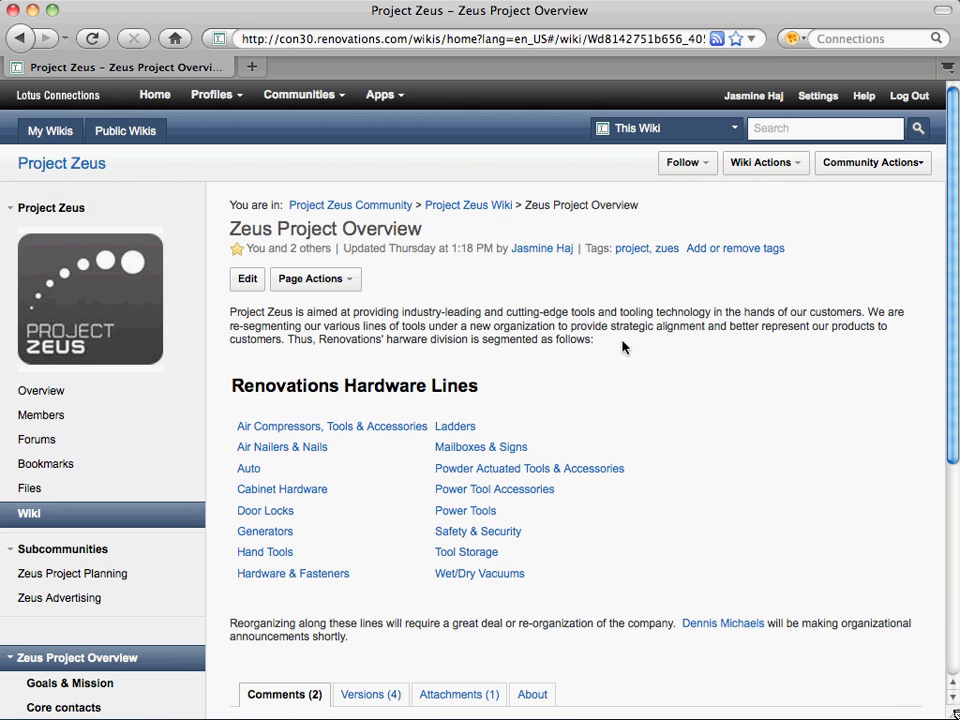
- Check the wiki page's Versions (4) and About details, then return to the community Overview
{"action": "scroll", "coordinate": [622, 346], "scroll_direction": "down", "scroll_amount": 3}
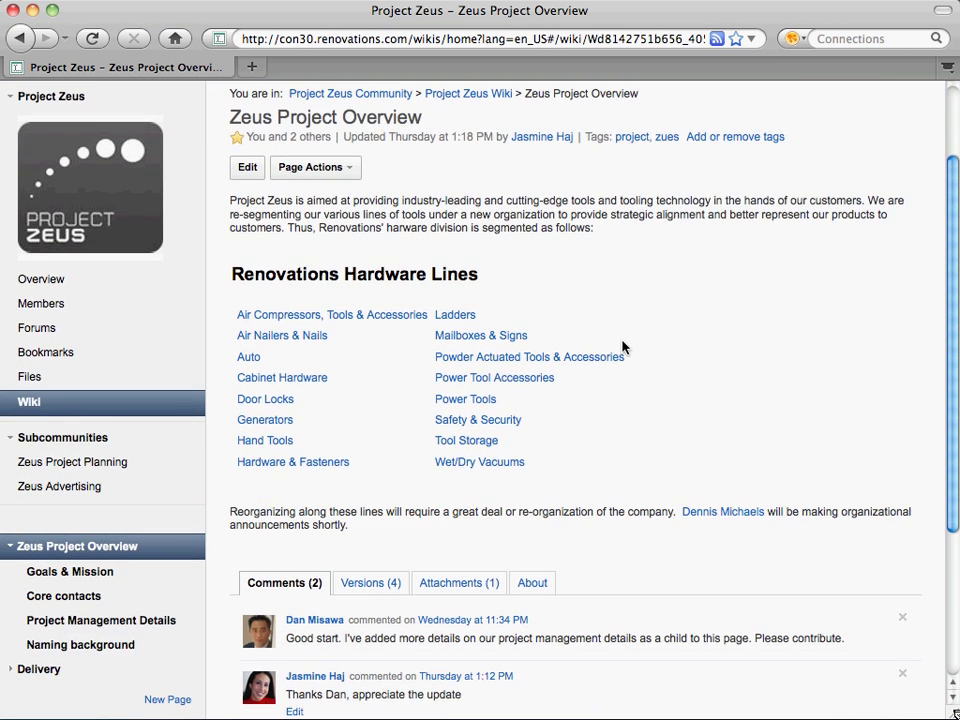
{"action": "scroll", "coordinate": [622, 346], "scroll_direction": "down", "scroll_amount": 4}
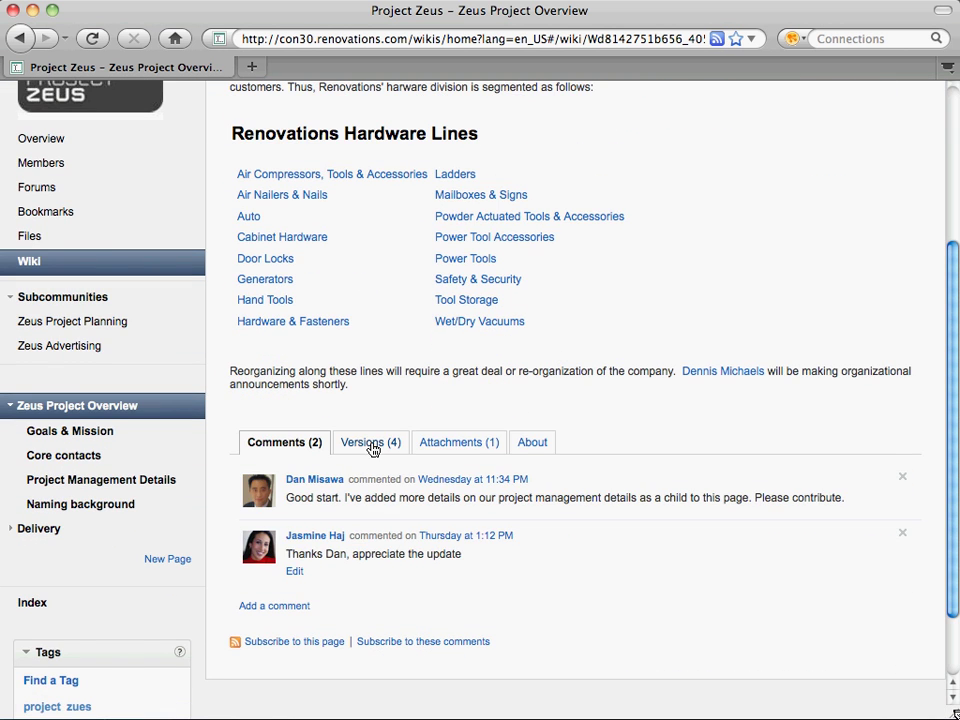
{"action": "left_click", "coordinate": [371, 447]}
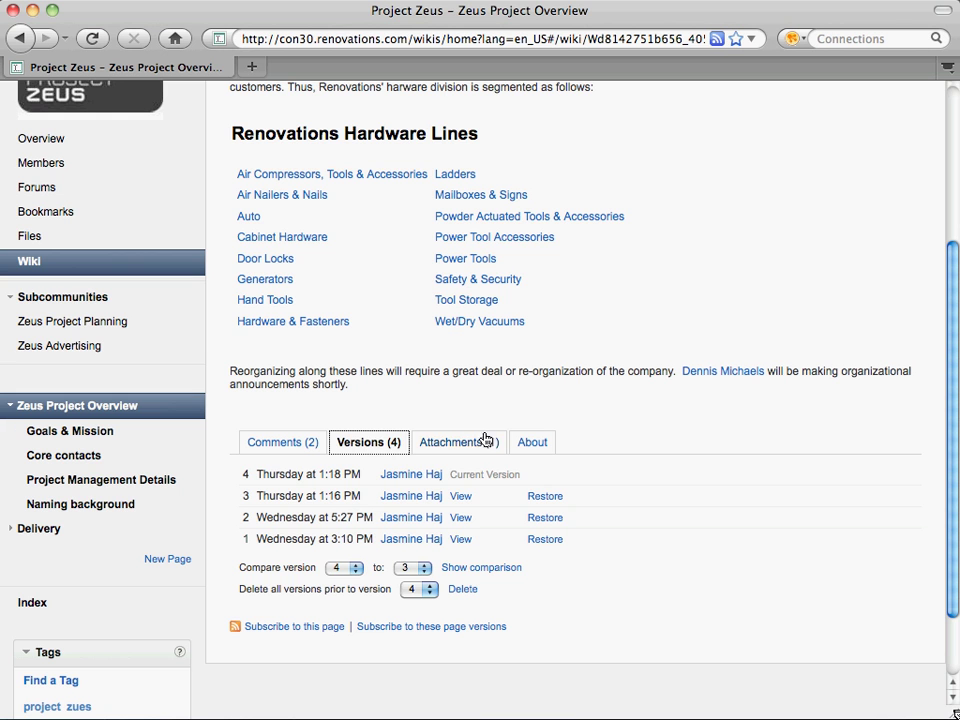
{"action": "left_click", "coordinate": [472, 568]}
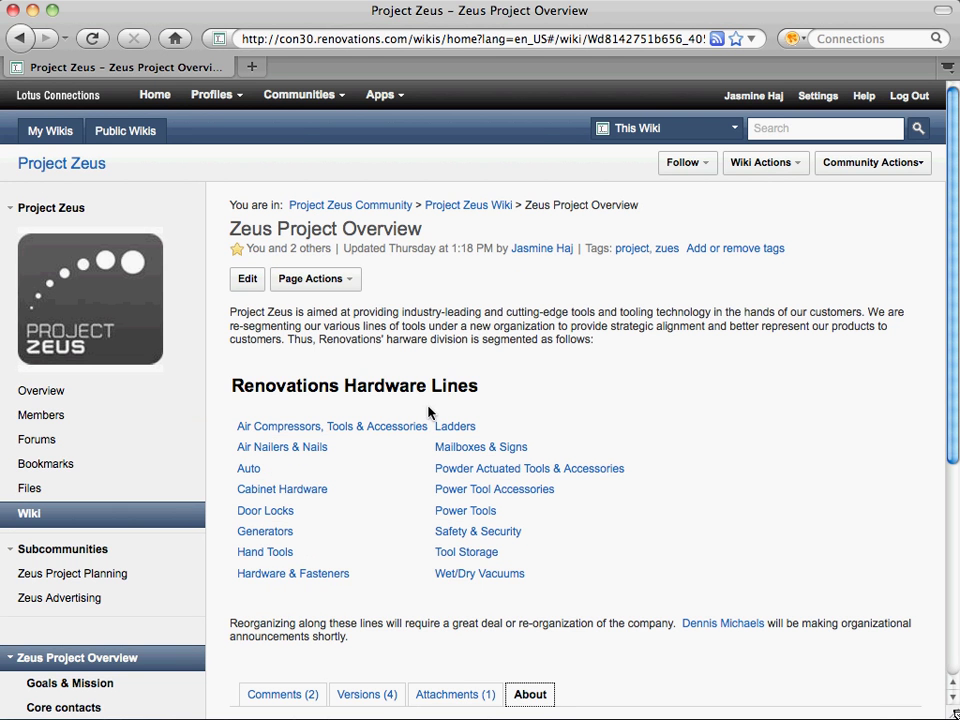
{"action": "left_click", "coordinate": [57, 391]}
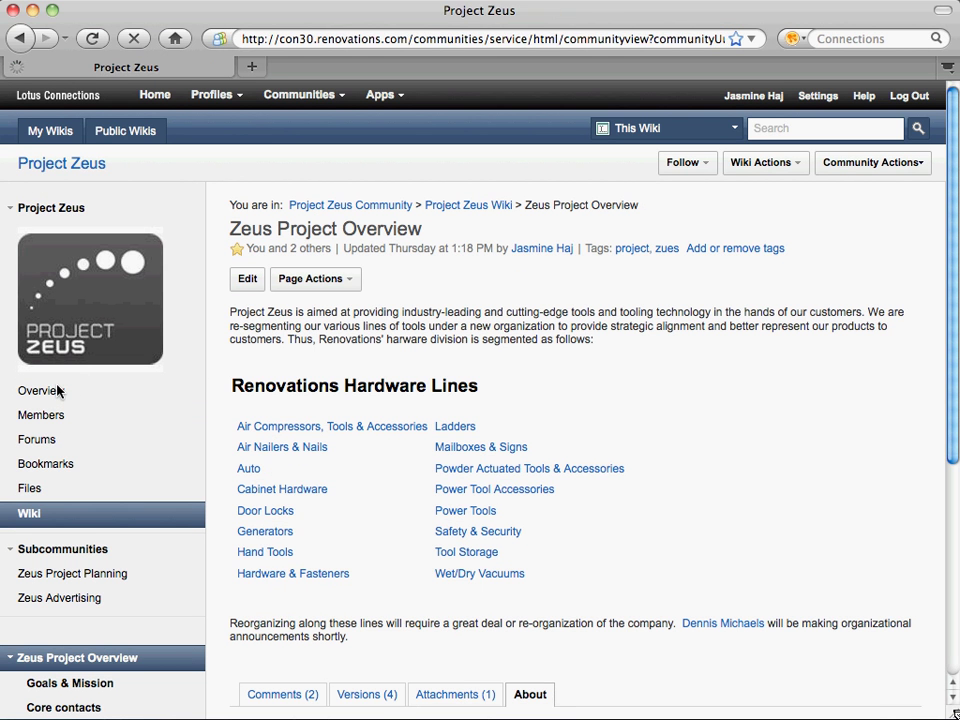
{"action": "scroll", "coordinate": [148, 480], "scroll_direction": "down", "scroll_amount": 1}
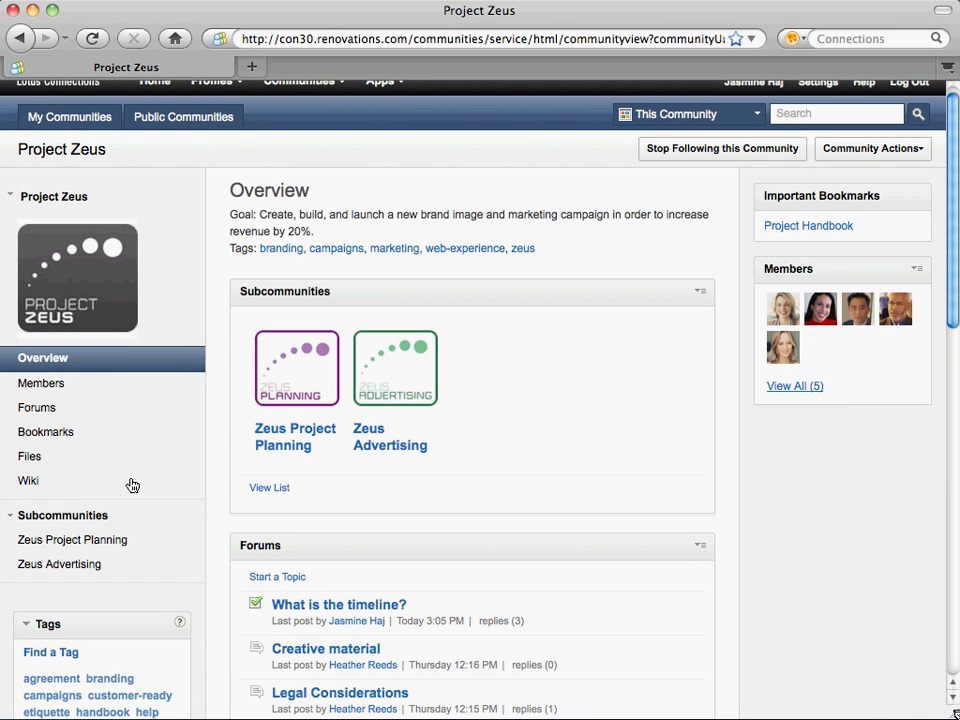
- Open the 'Project Update' blog entry inside the Zeus Project Planning subcommunity
{"action": "left_click", "coordinate": [309, 436]}
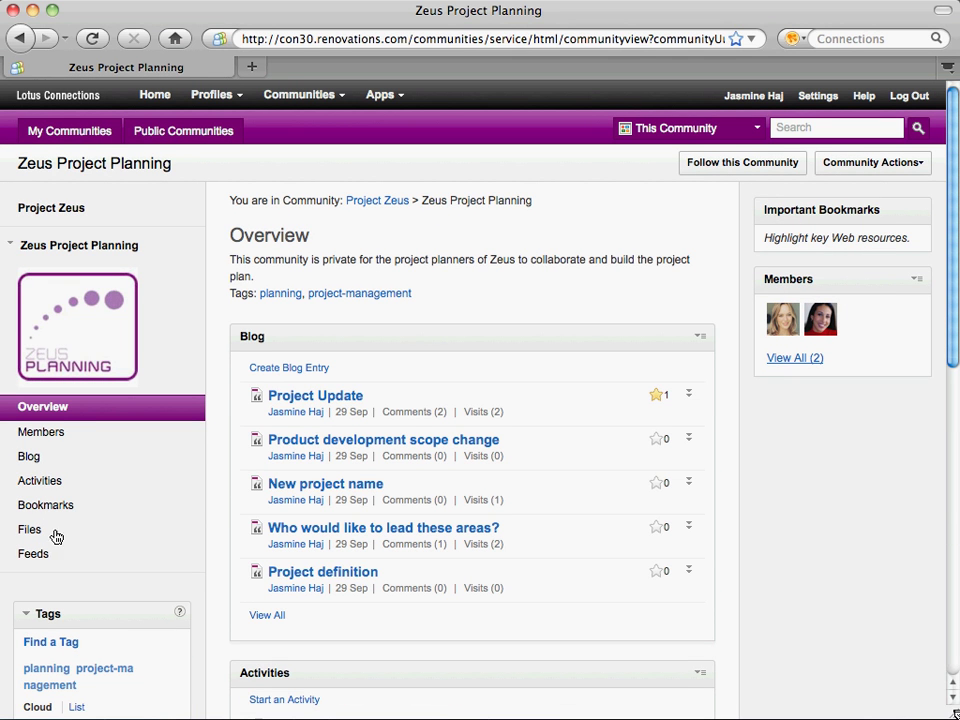
{"action": "left_click", "coordinate": [323, 404]}
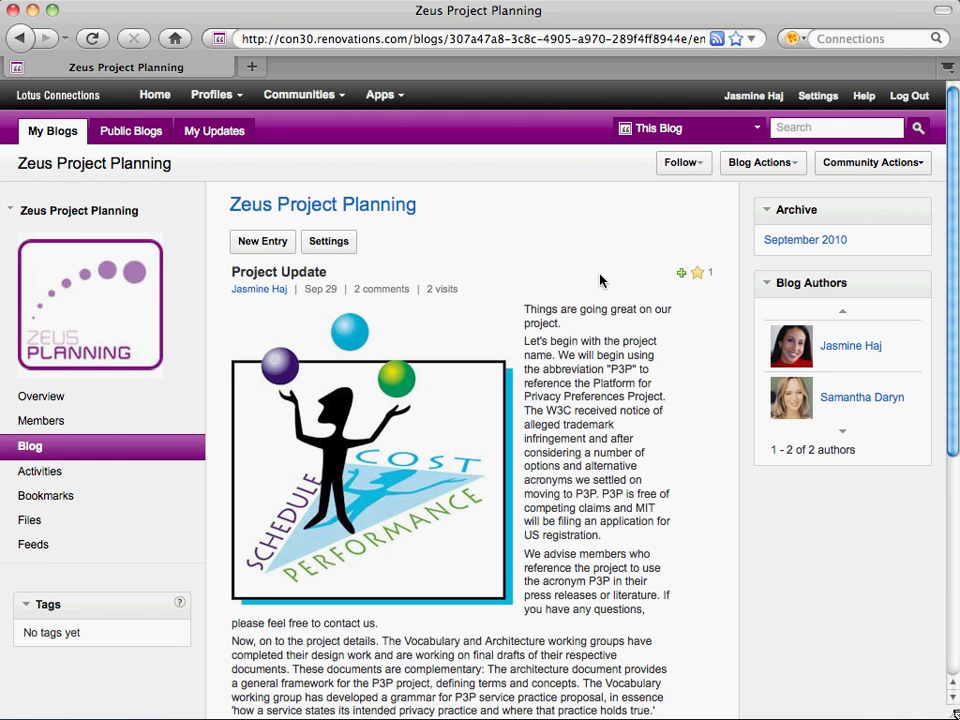
- Read the Project Update post and its two comments, then go to the subcommunity's Activities
{"action": "scroll", "coordinate": [600, 281], "scroll_direction": "down", "scroll_amount": 3}
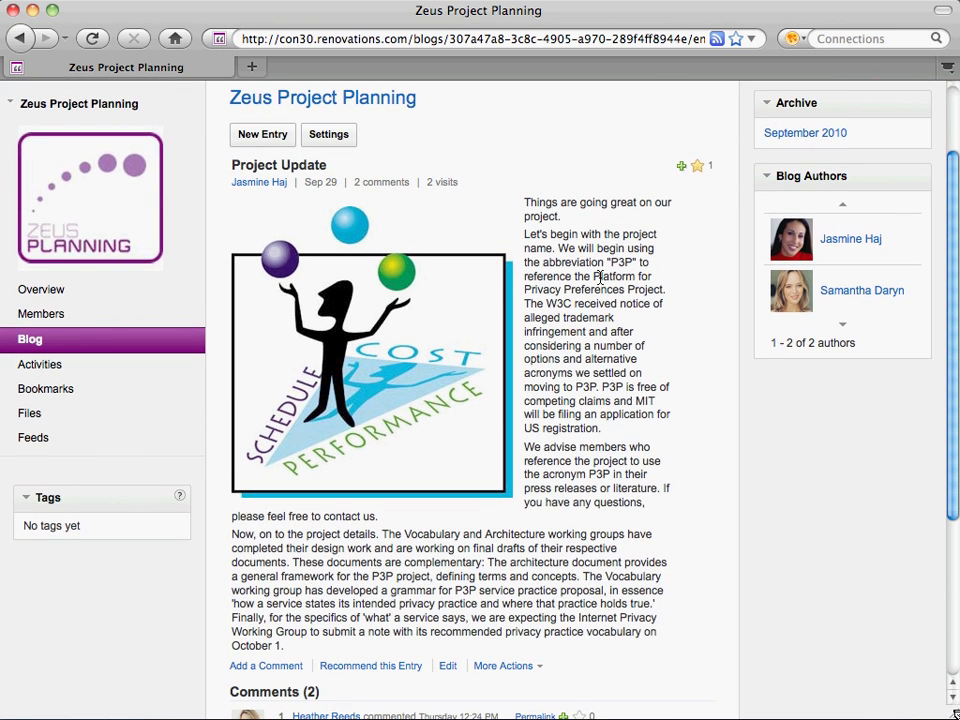
{"action": "scroll", "coordinate": [600, 278], "scroll_direction": "down", "scroll_amount": 6}
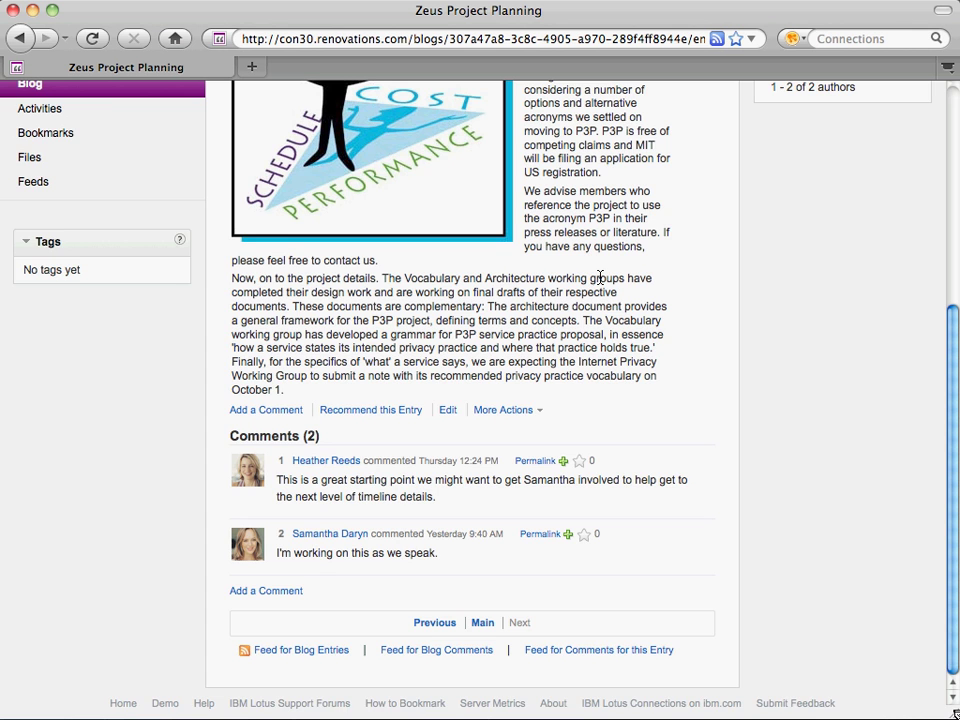
{"action": "scroll", "coordinate": [600, 278], "scroll_direction": "up", "scroll_amount": 9}
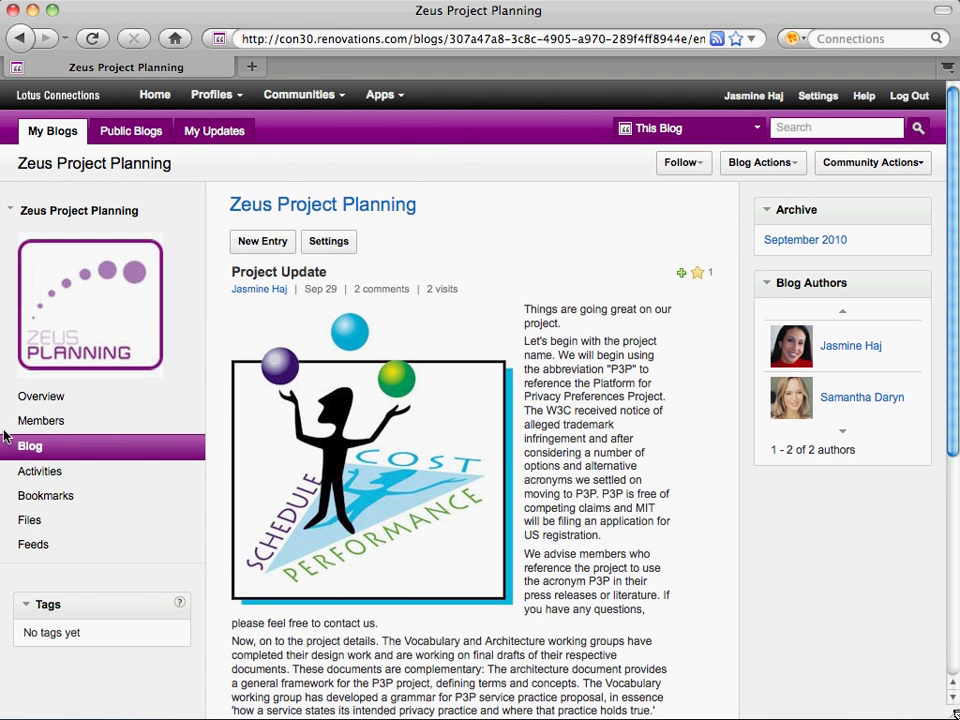
{"action": "left_click", "coordinate": [55, 476]}
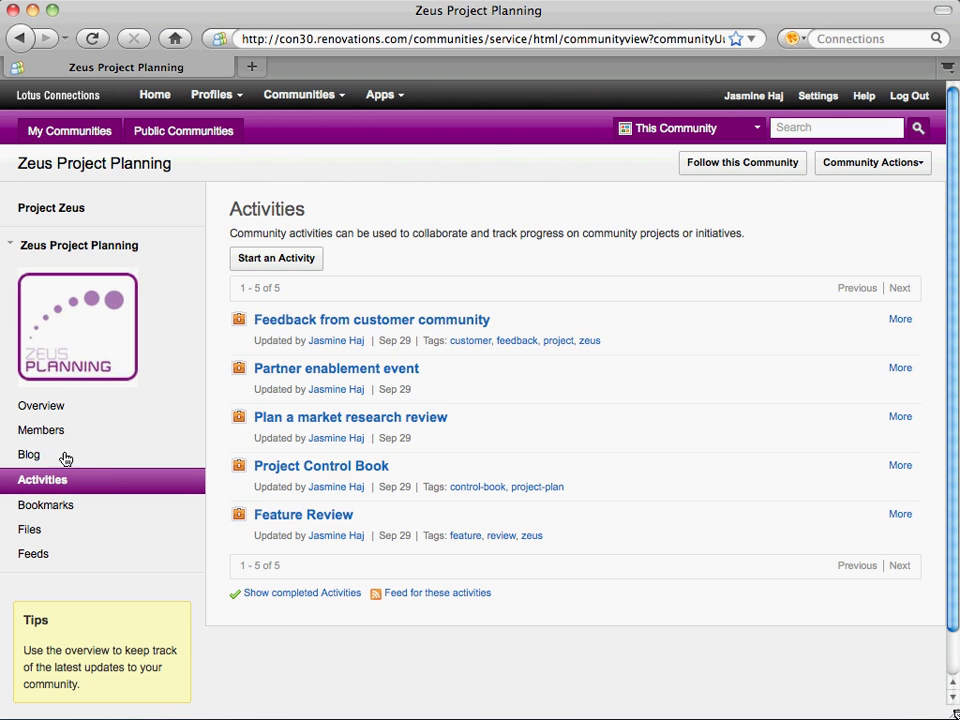
- Open the Feedback from customer community activity and expand its 'Branding is confusing' entry
{"action": "left_click", "coordinate": [332, 328]}
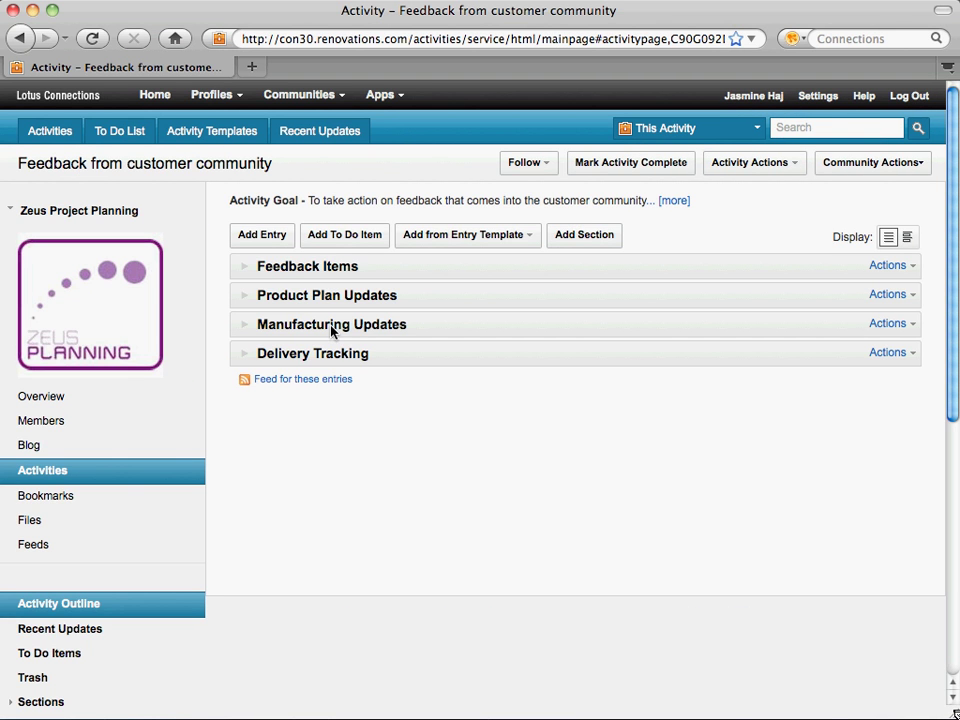
{"action": "left_click", "coordinate": [246, 268]}
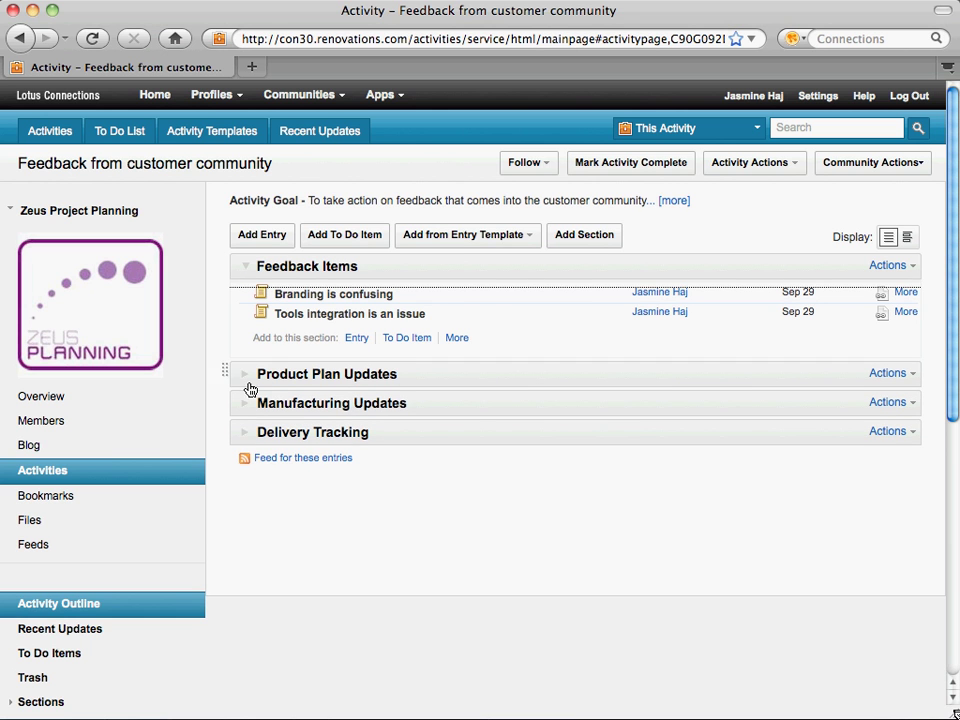
{"action": "left_click", "coordinate": [248, 435]}
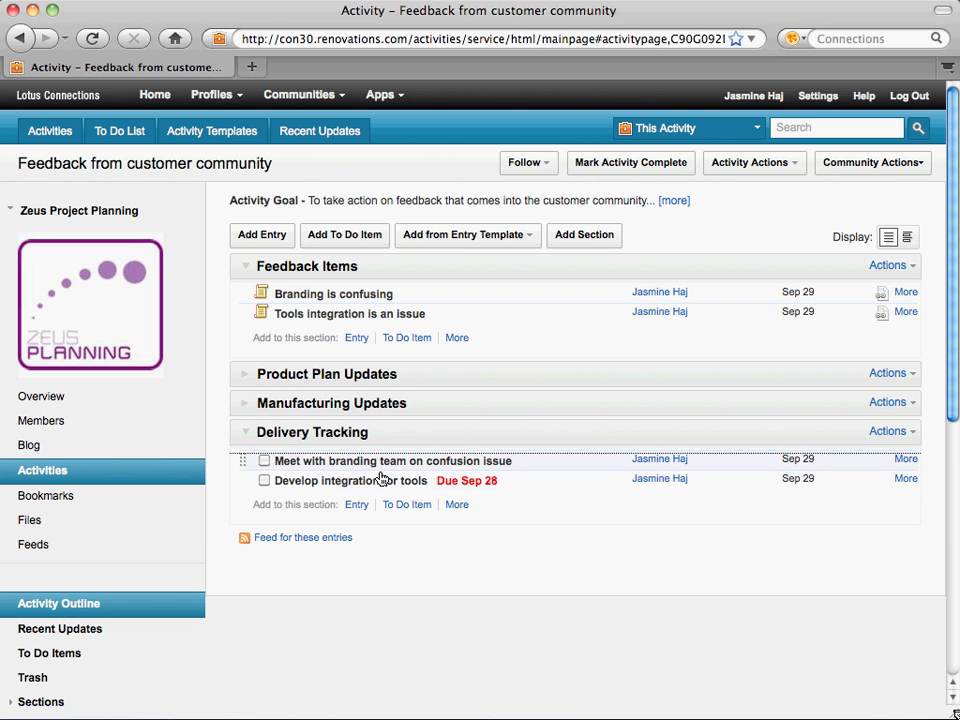
{"action": "left_click", "coordinate": [368, 296]}
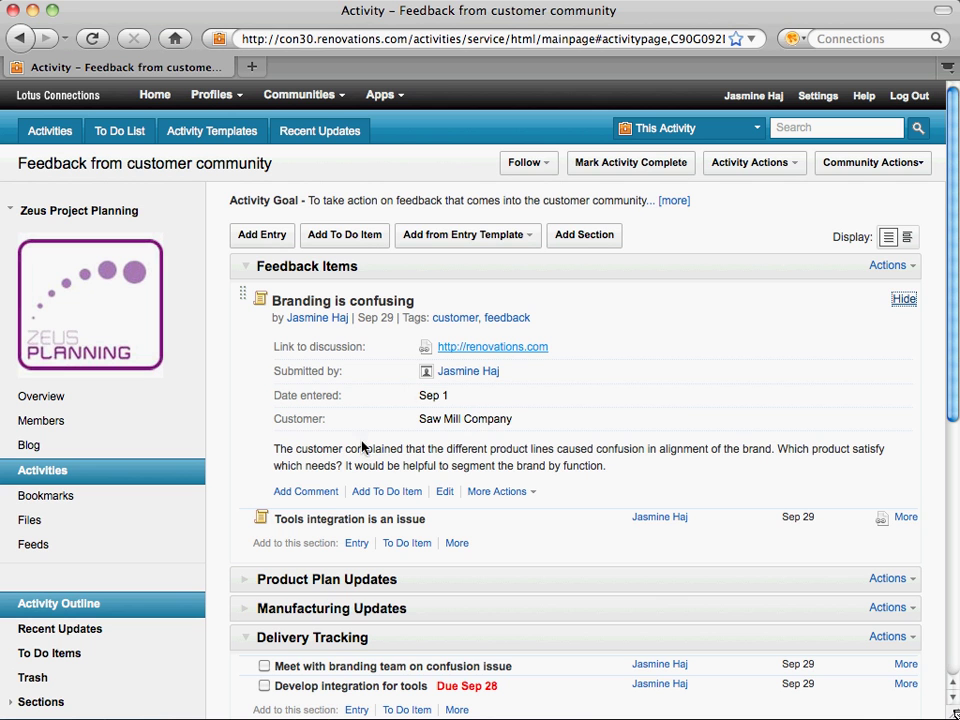
- Post the comment 'need assistance' on the 'Branding is confusing' entry
{"action": "left_click", "coordinate": [325, 494]}
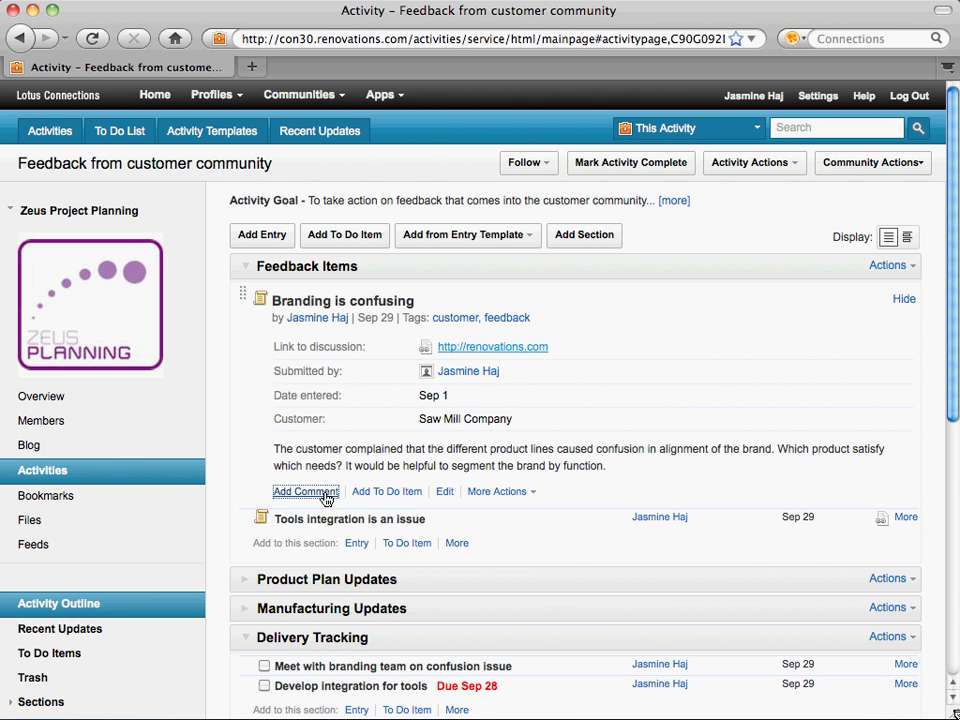
{"action": "scroll", "coordinate": [656, 507], "scroll_direction": "down", "scroll_amount": 5}
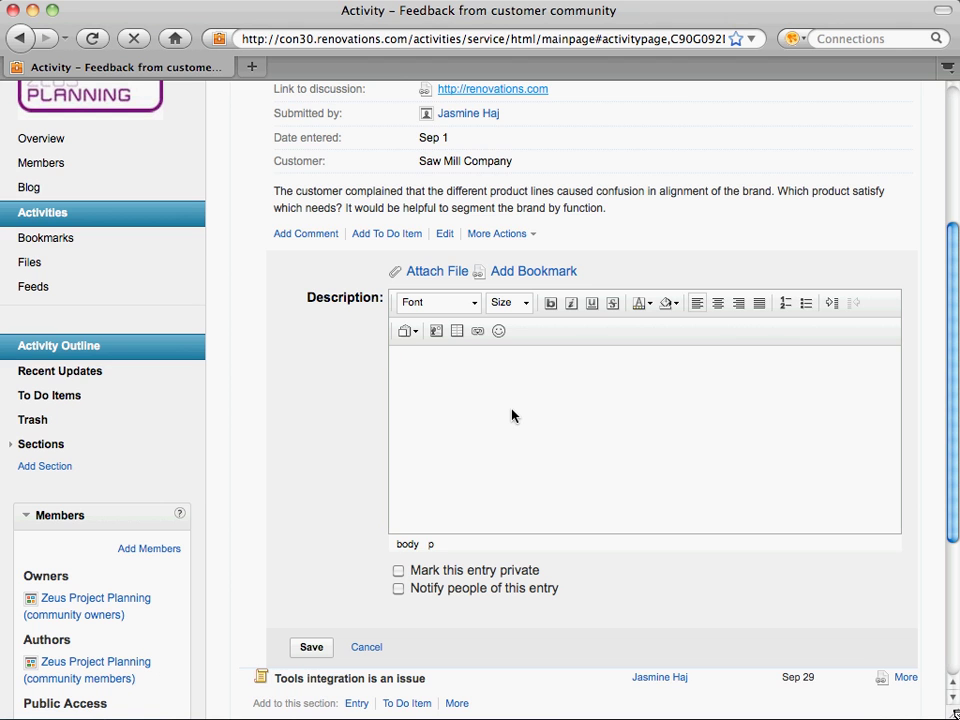
{"action": "type", "text": "need assistance"}
{"action": "left_click", "coordinate": [308, 648]}
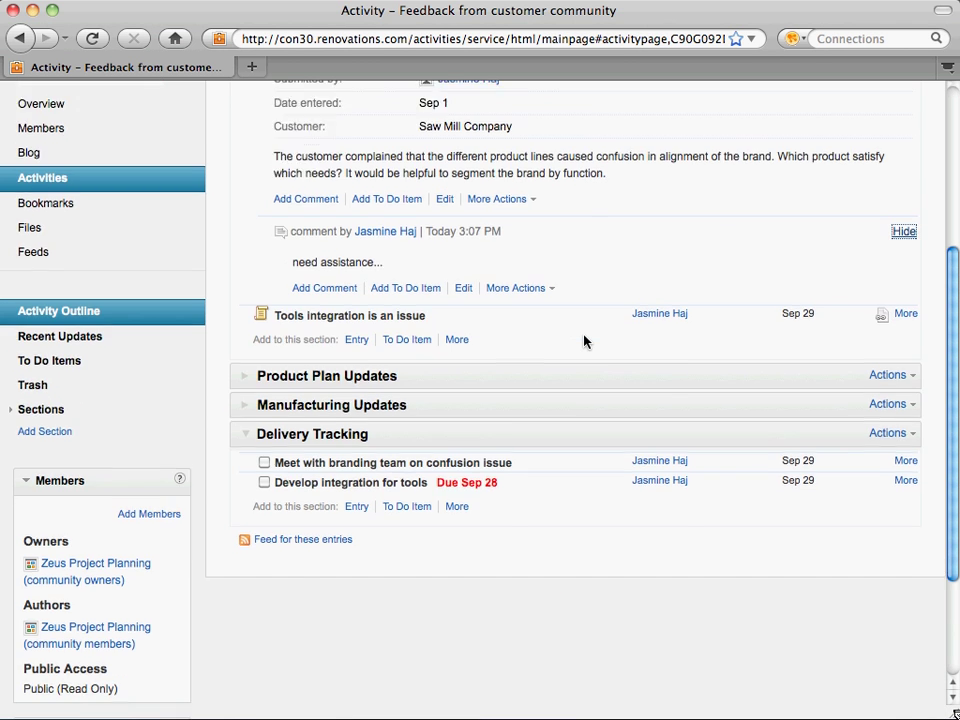
{"action": "scroll", "coordinate": [583, 339], "scroll_direction": "up", "scroll_amount": 5}
{"action": "scroll", "coordinate": [585, 342], "scroll_direction": "up", "scroll_amount": 1}
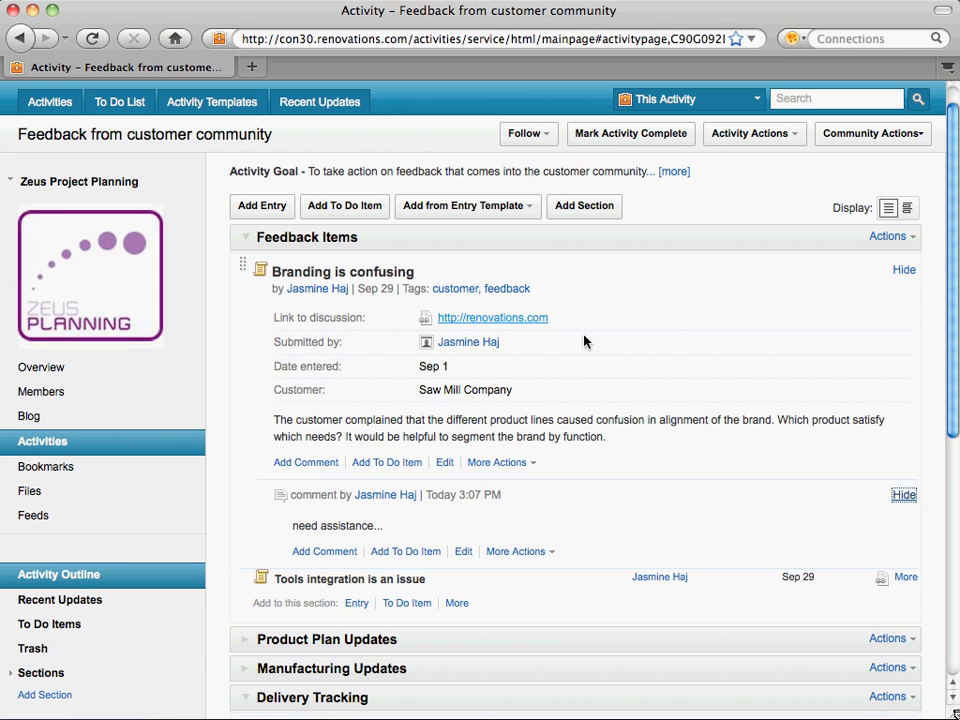
- Return to the Zeus Project Planning overview and start customizing its page
{"action": "left_click", "coordinate": [88, 212]}
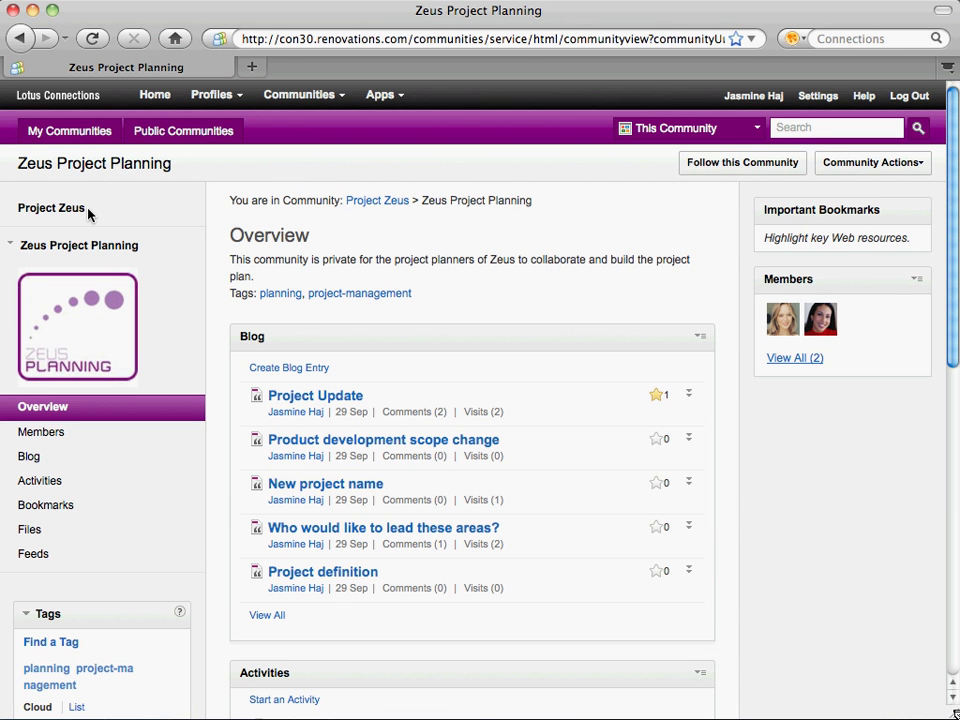
{"action": "left_click", "coordinate": [891, 170]}
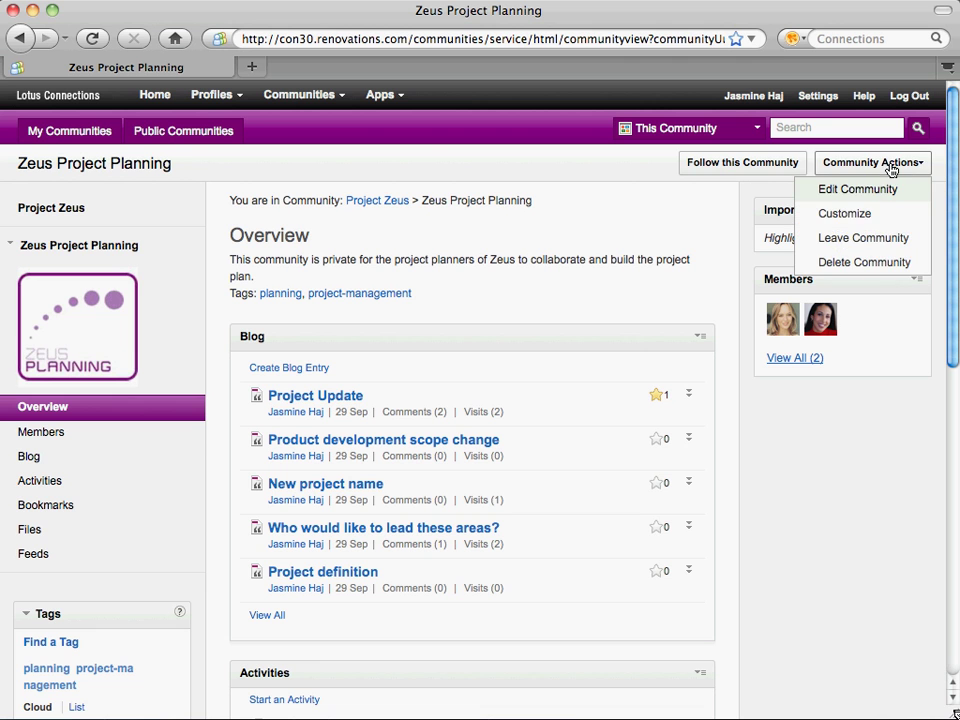
{"action": "left_click", "coordinate": [843, 213]}
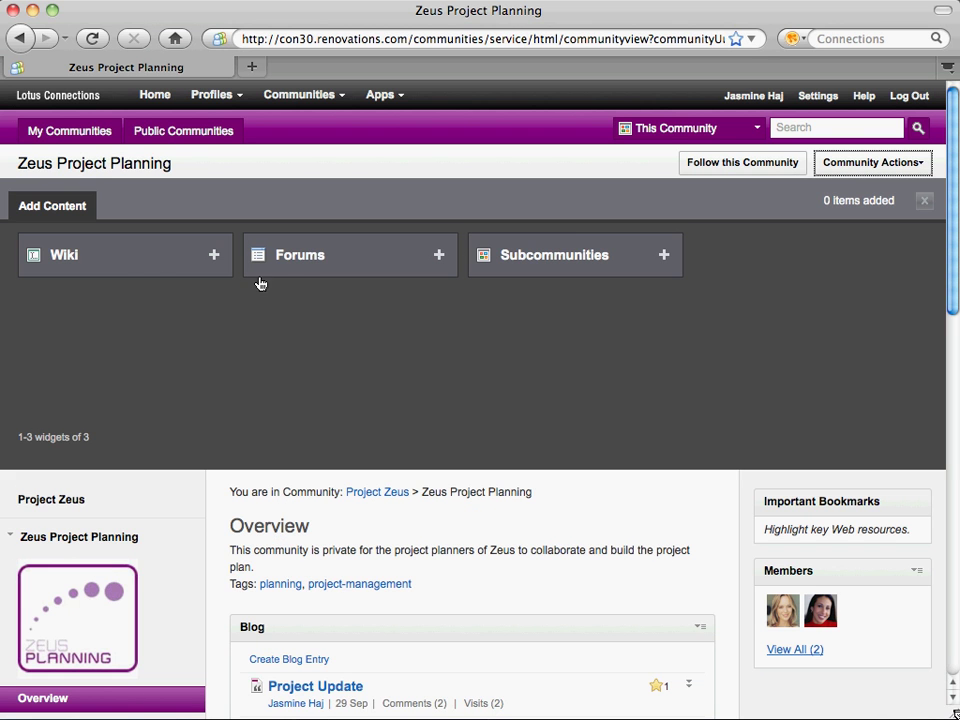
- Review the Edit Community settings, image upload and theme options, then cancel without saving
{"action": "left_click", "coordinate": [857, 168]}
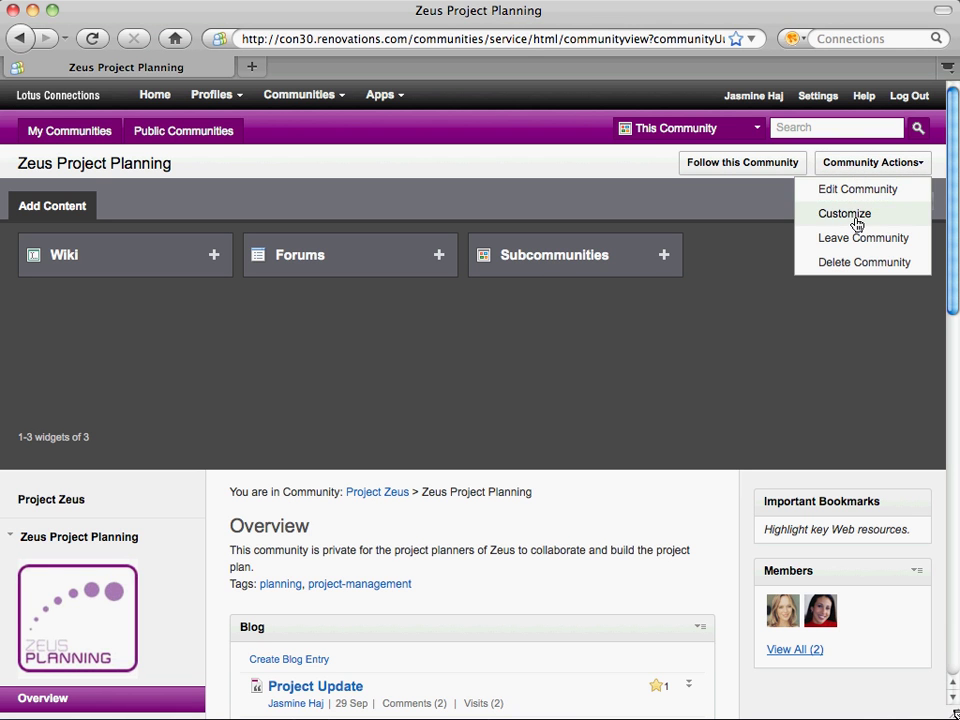
{"action": "left_click", "coordinate": [851, 193]}
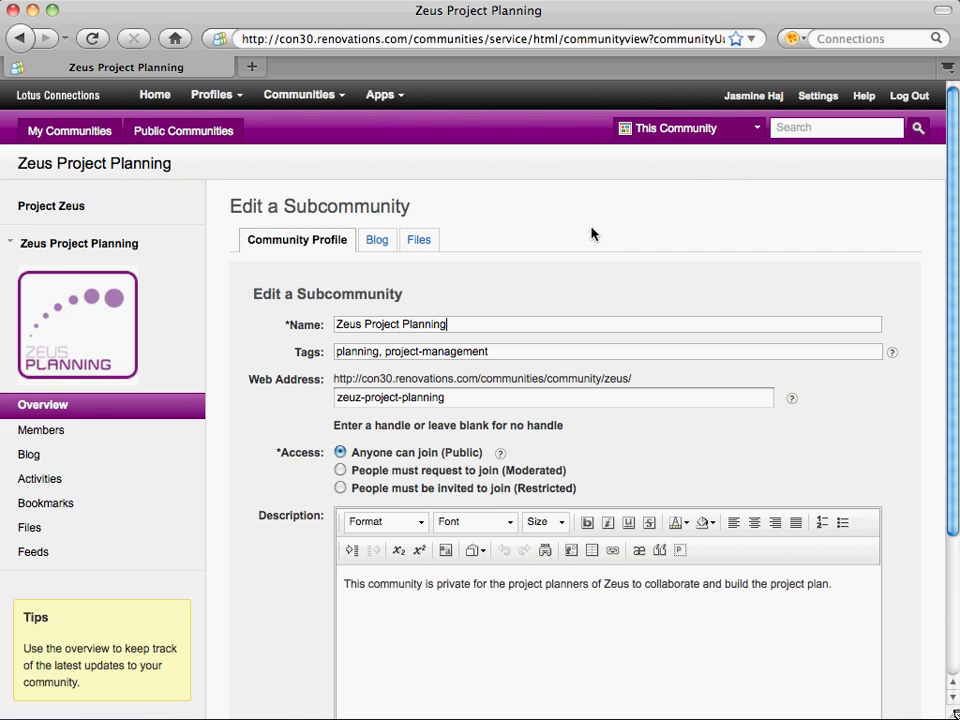
{"action": "scroll", "coordinate": [591, 255], "scroll_direction": "down", "scroll_amount": 4}
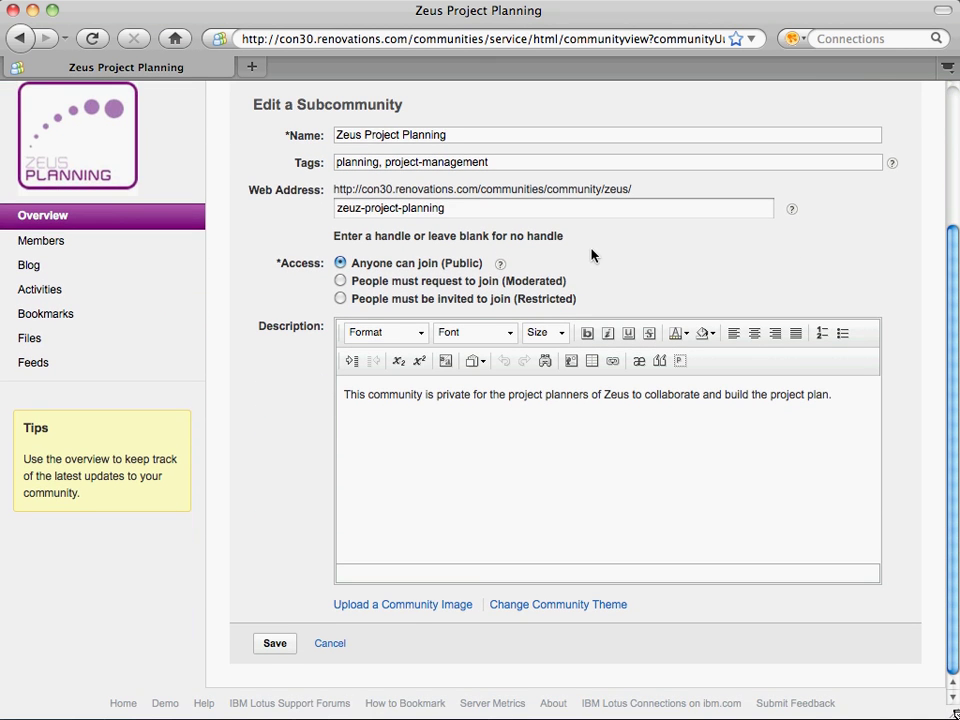
{"action": "left_click", "coordinate": [405, 605]}
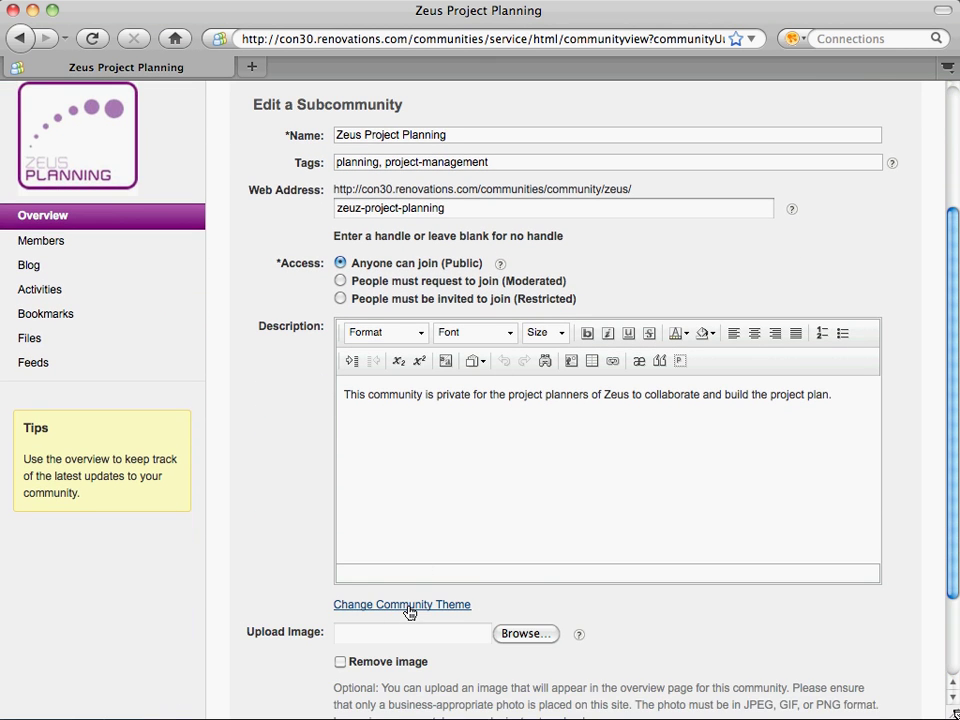
{"action": "scroll", "coordinate": [536, 579], "scroll_direction": "down", "scroll_amount": 3}
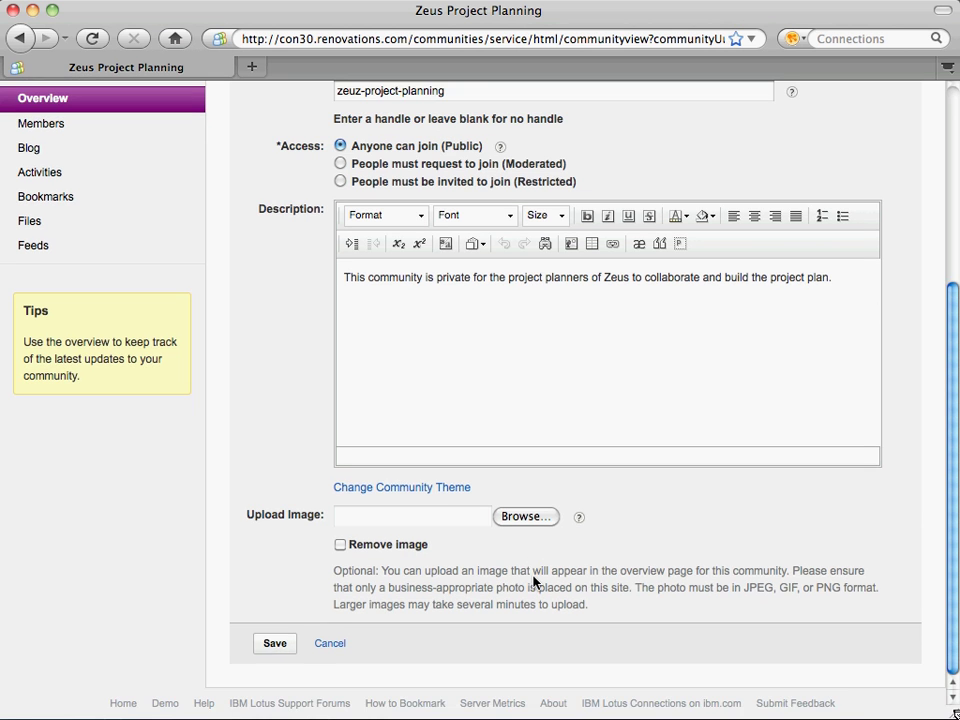
{"action": "left_click", "coordinate": [444, 488]}
{"action": "scroll", "coordinate": [549, 484], "scroll_direction": "down", "scroll_amount": 3}
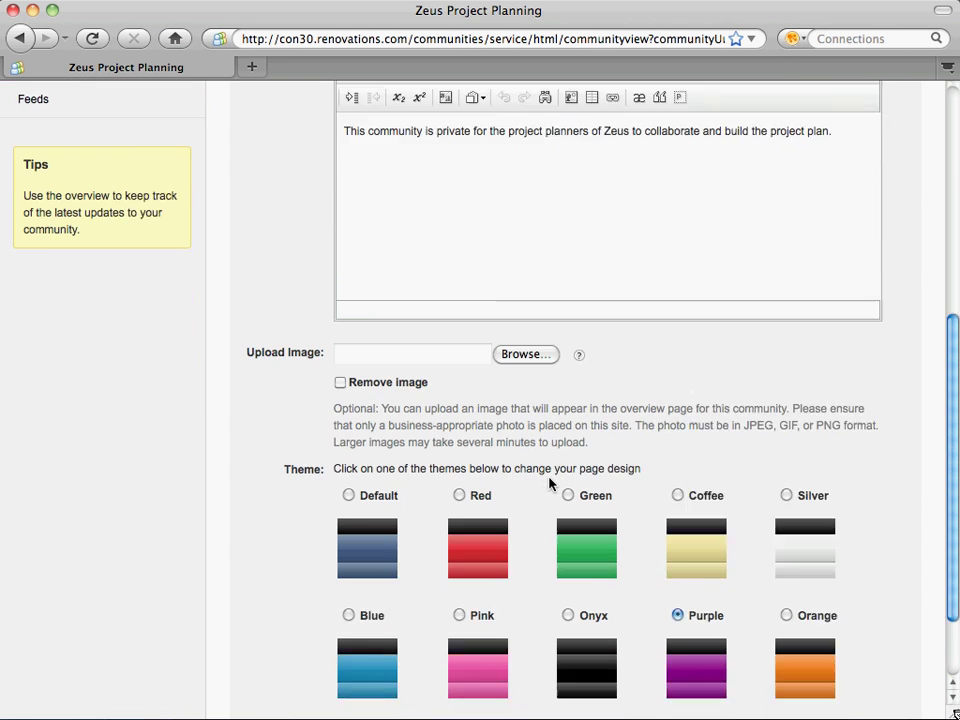
{"action": "scroll", "coordinate": [549, 484], "scroll_direction": "down", "scroll_amount": 2}
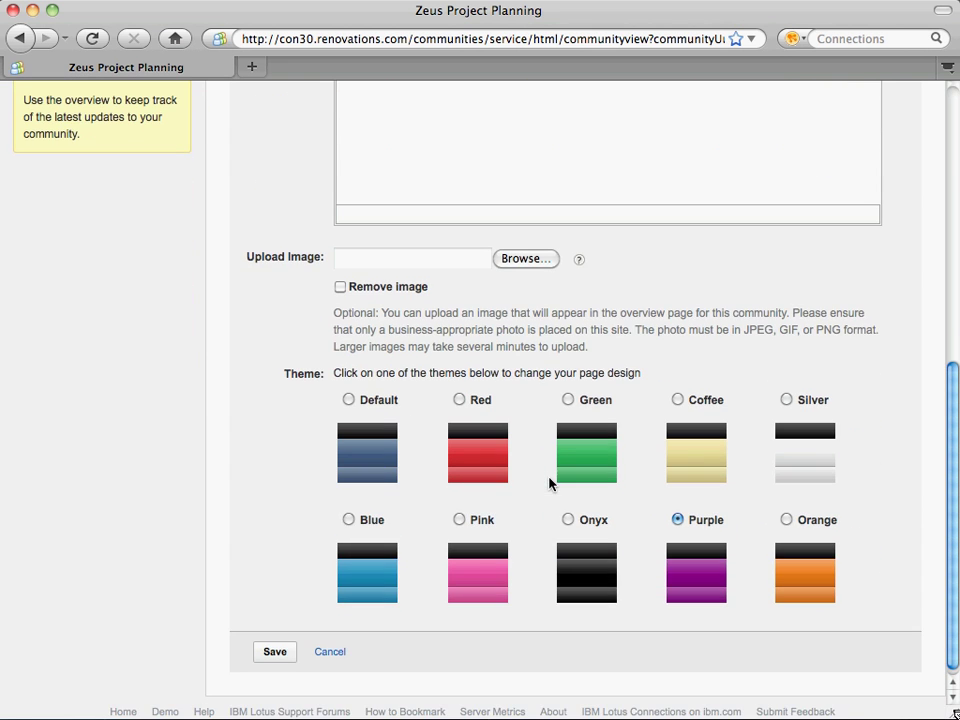
{"action": "left_click", "coordinate": [329, 652]}
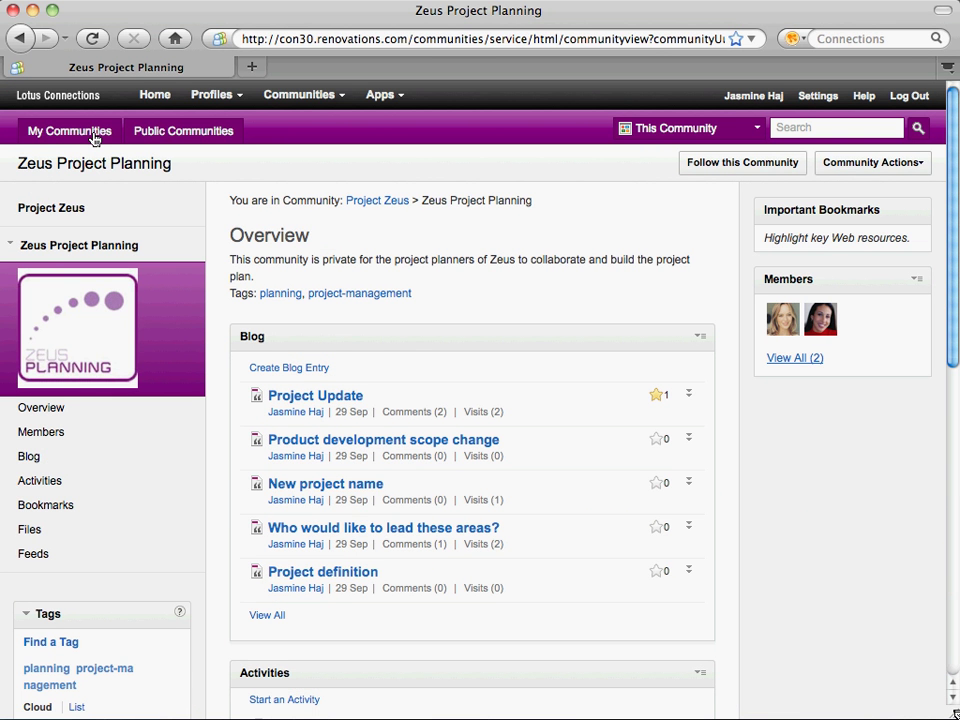
- Check the 4 related people for Marketing Community of Practice, then list all Public Communities
{"action": "left_click", "coordinate": [94, 138]}
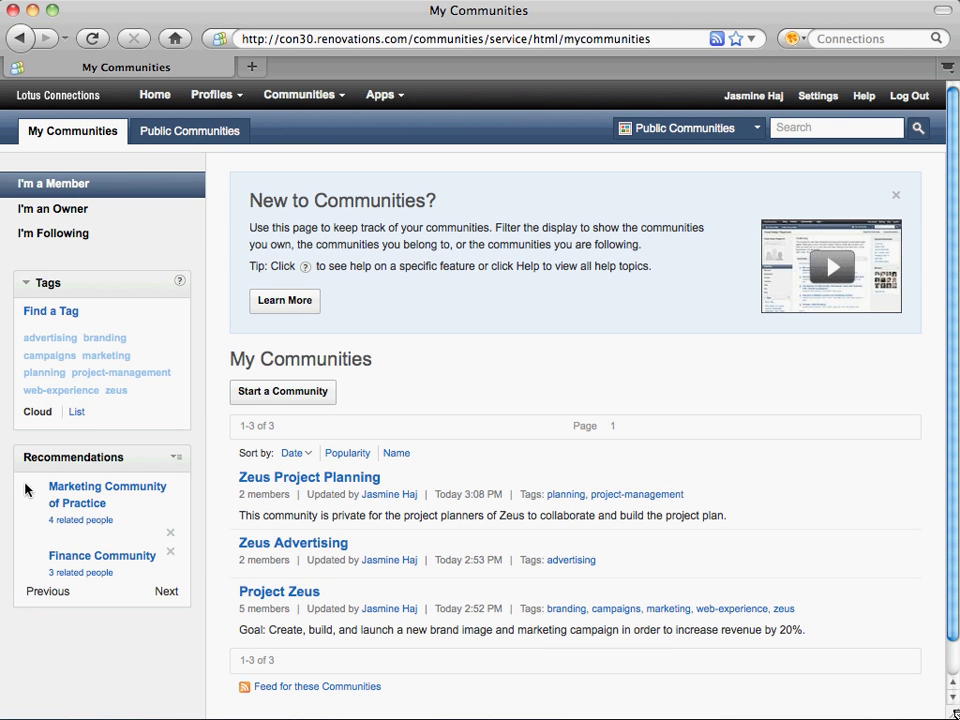
{"action": "left_click", "coordinate": [70, 521]}
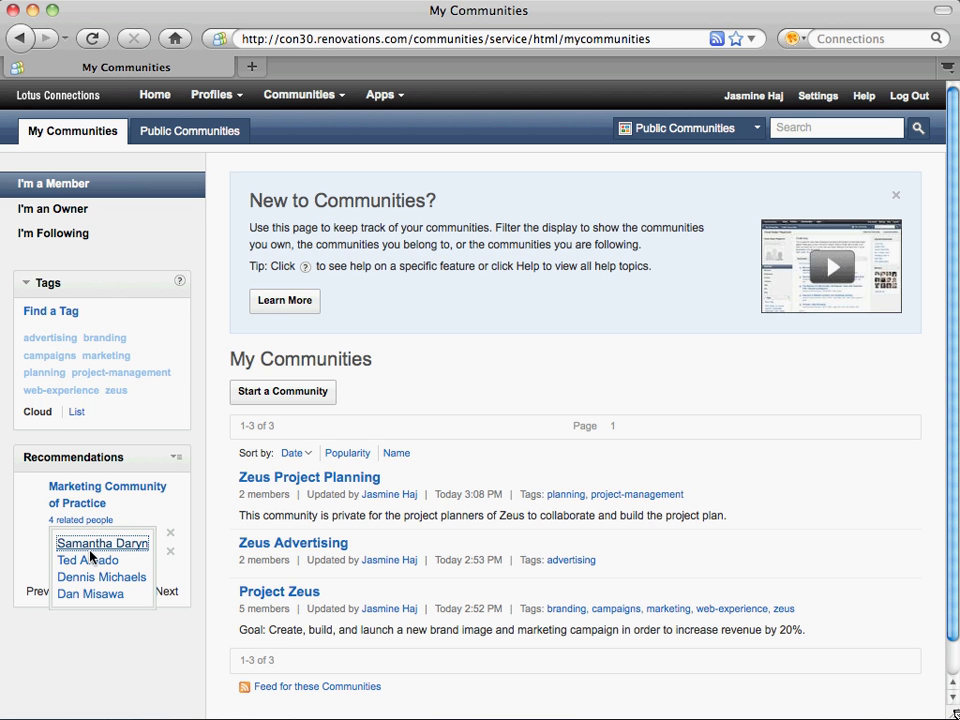
{"action": "left_click", "coordinate": [185, 143]}
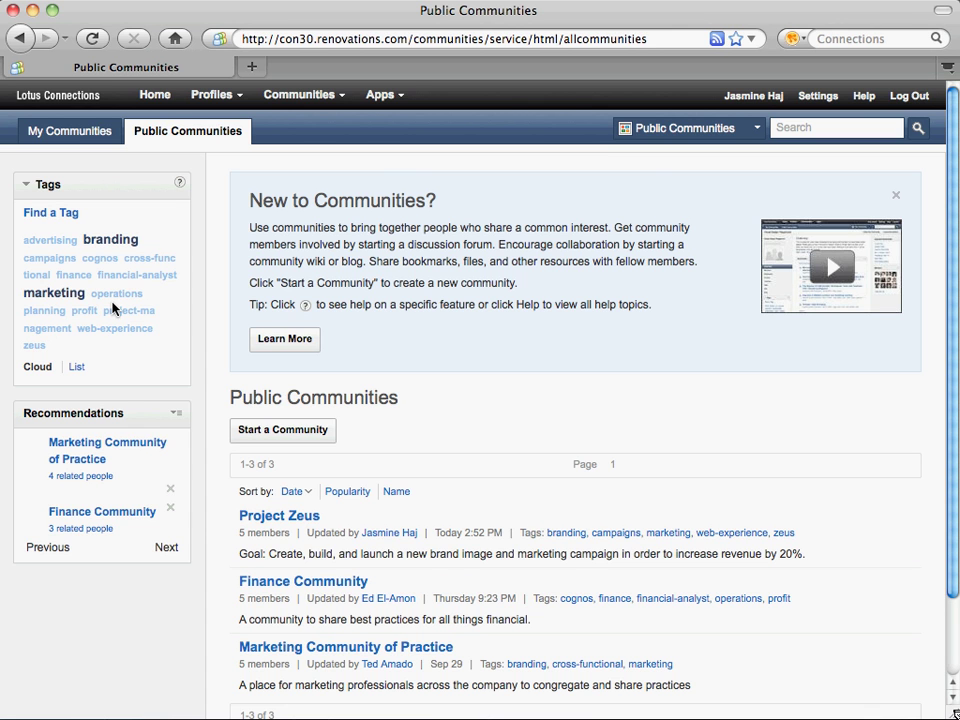
{"action": "left_click", "coordinate": [379, 104]}
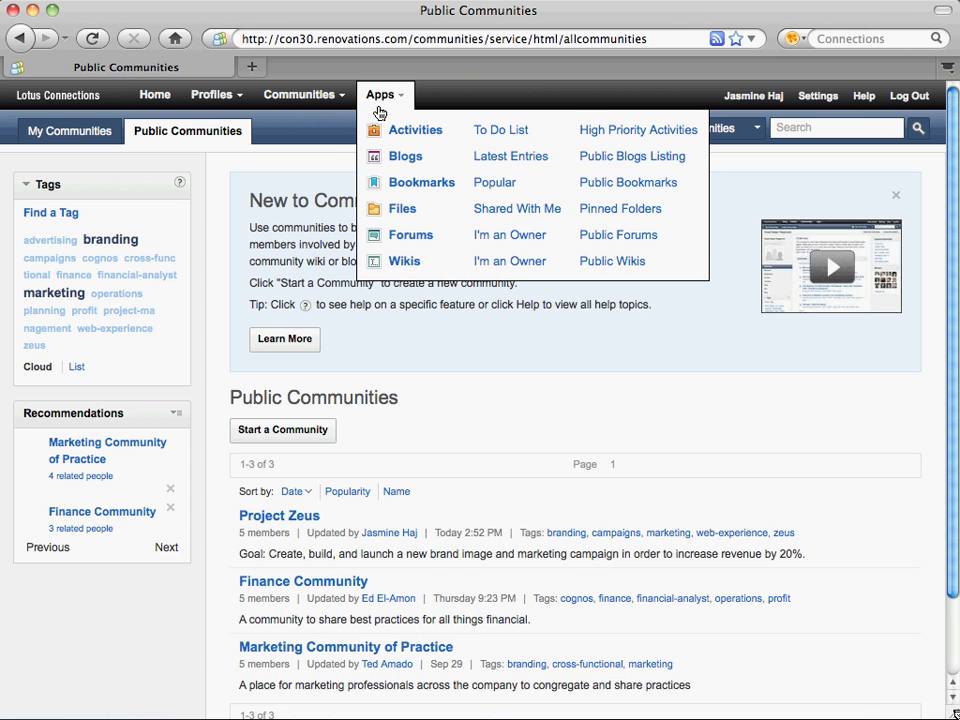
- Browse the Public Forums list, including Project Zeus, Going to Market and Zeus Advertising
{"action": "left_click", "coordinate": [407, 238]}
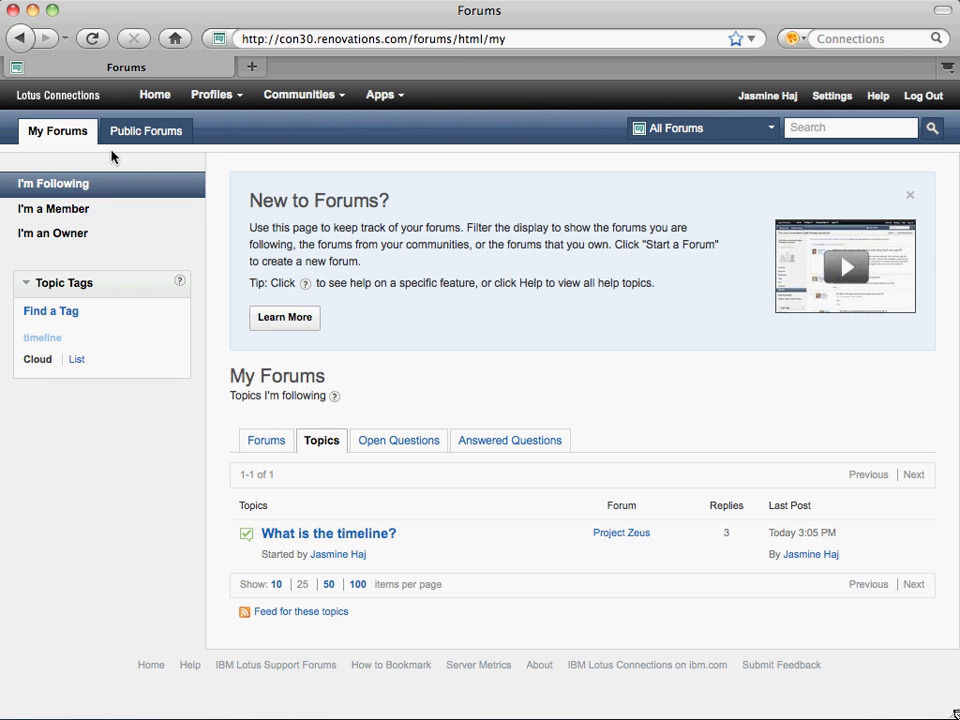
{"action": "left_click", "coordinate": [148, 137]}
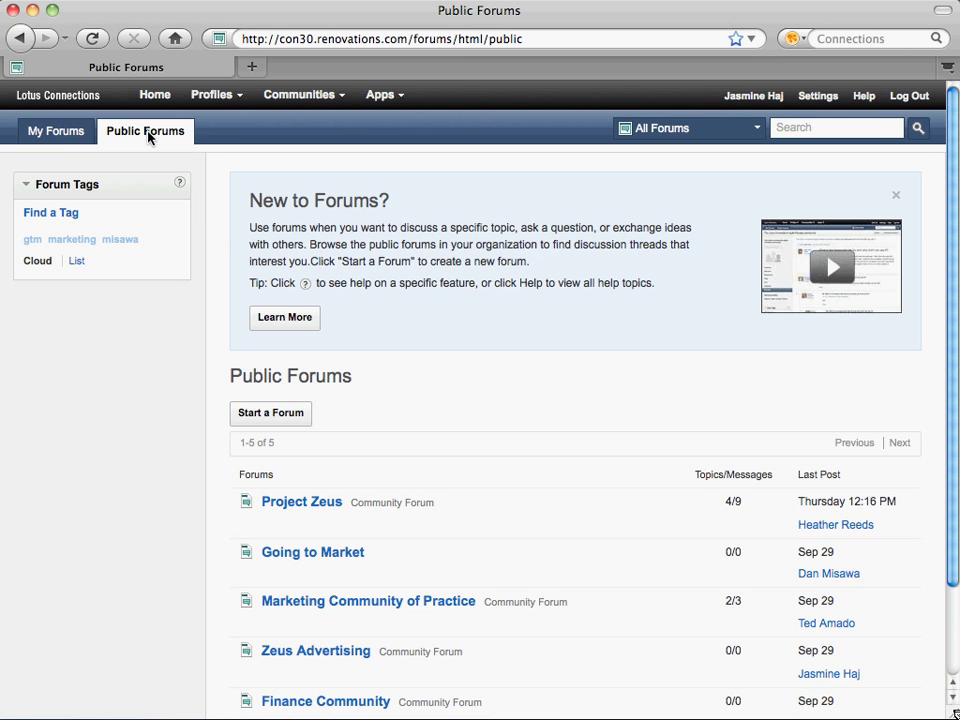
{"action": "scroll", "coordinate": [474, 369], "scroll_direction": "down", "scroll_amount": 3}
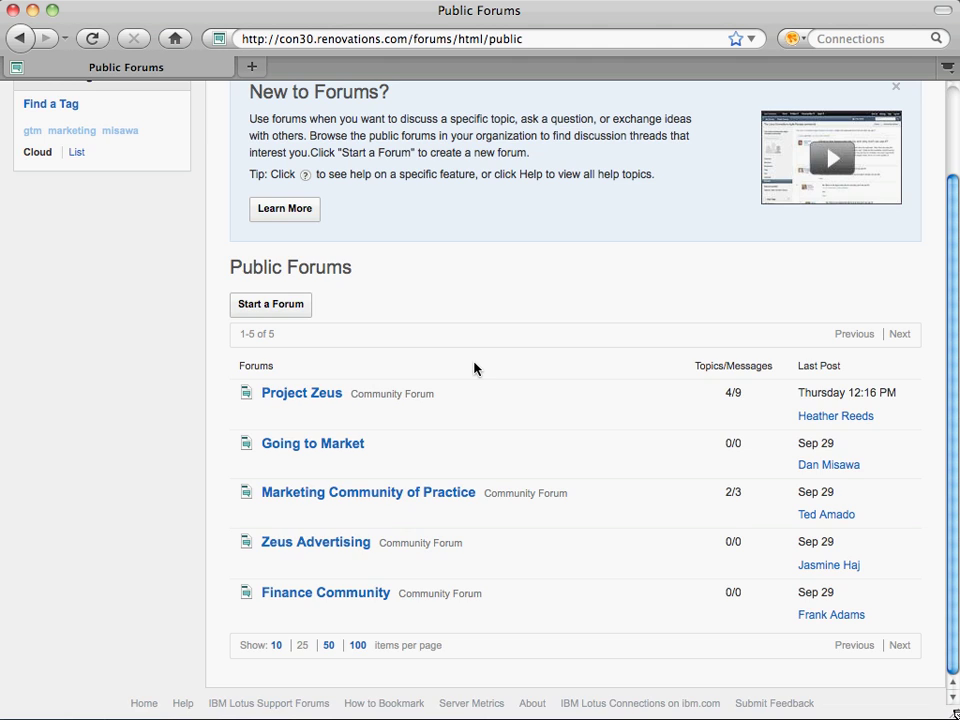
{"action": "scroll", "coordinate": [474, 369], "scroll_direction": "up", "scroll_amount": 3}
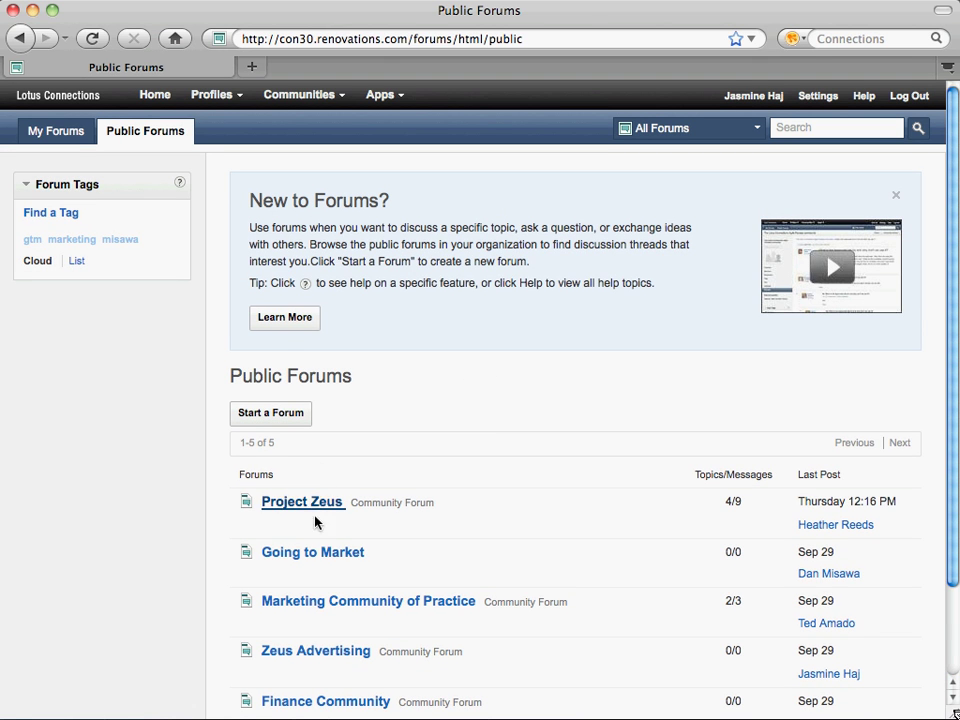
{"action": "left_click", "coordinate": [198, 106]}
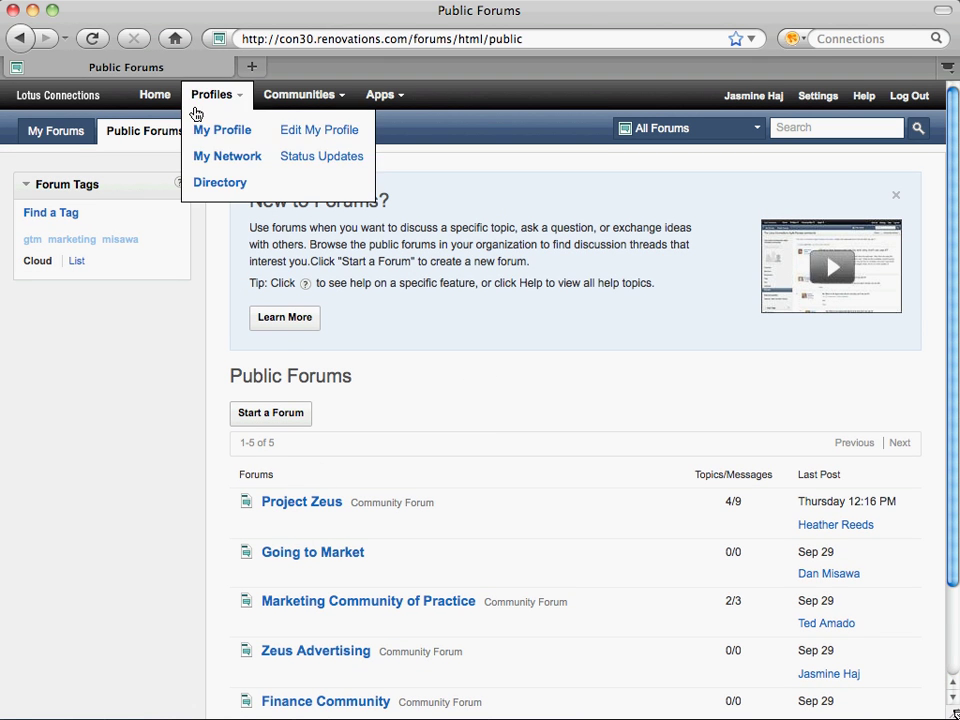
- Browse home status updates, abandon a comment on the market plan update, and open My Files
{"action": "left_click", "coordinate": [158, 104]}
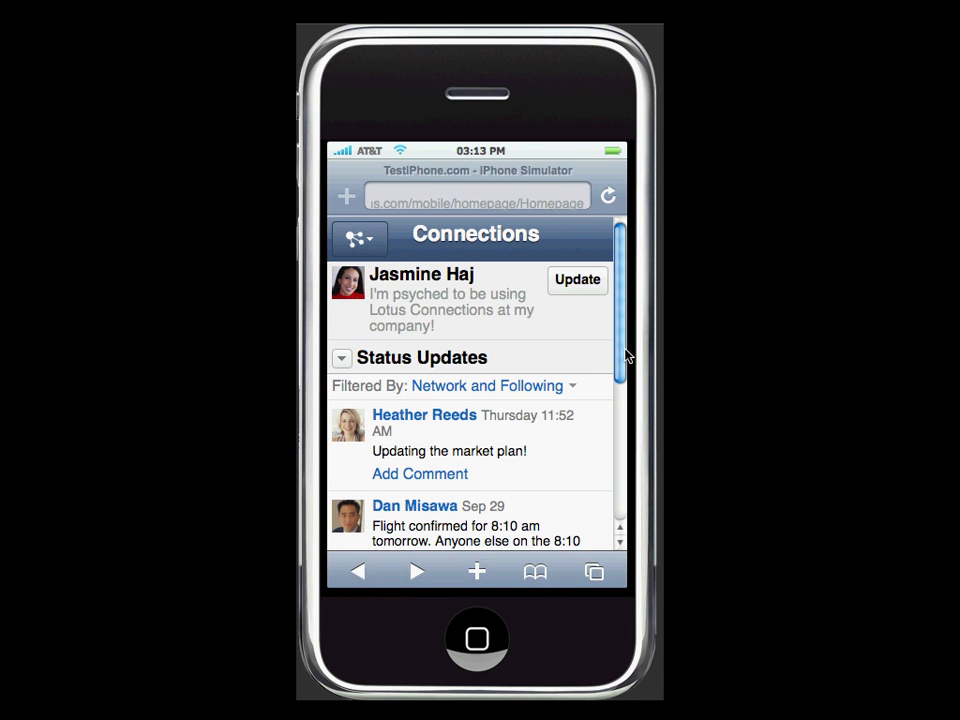
{"action": "left_click_drag", "start_coordinate": [623, 352], "coordinate": [617, 409]}
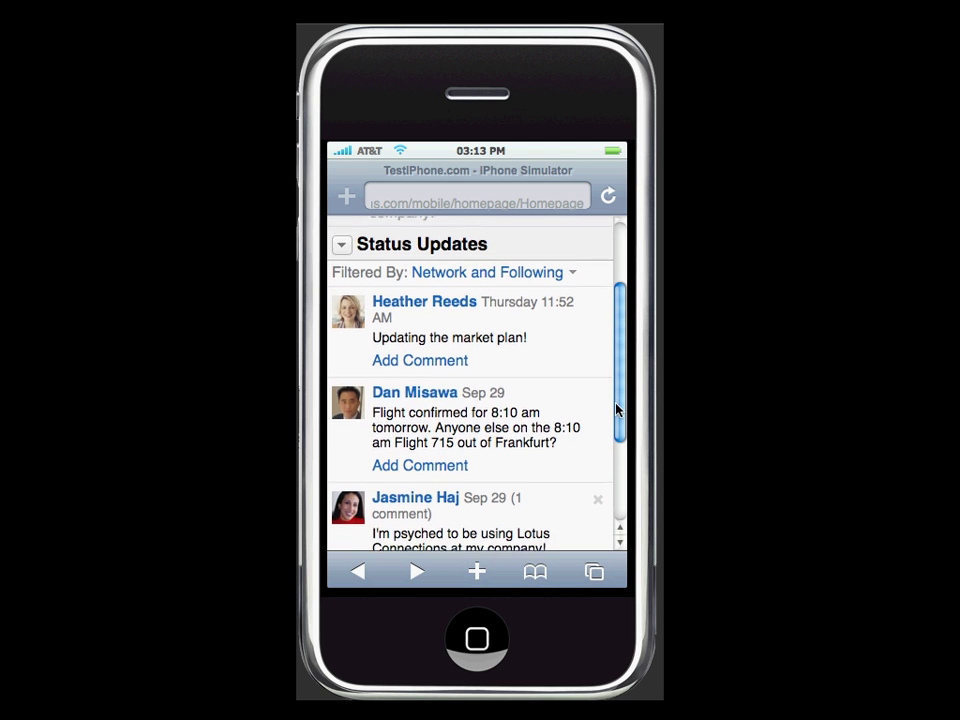
{"action": "left_click", "coordinate": [452, 362]}
{"action": "left_click", "coordinate": [452, 370]}
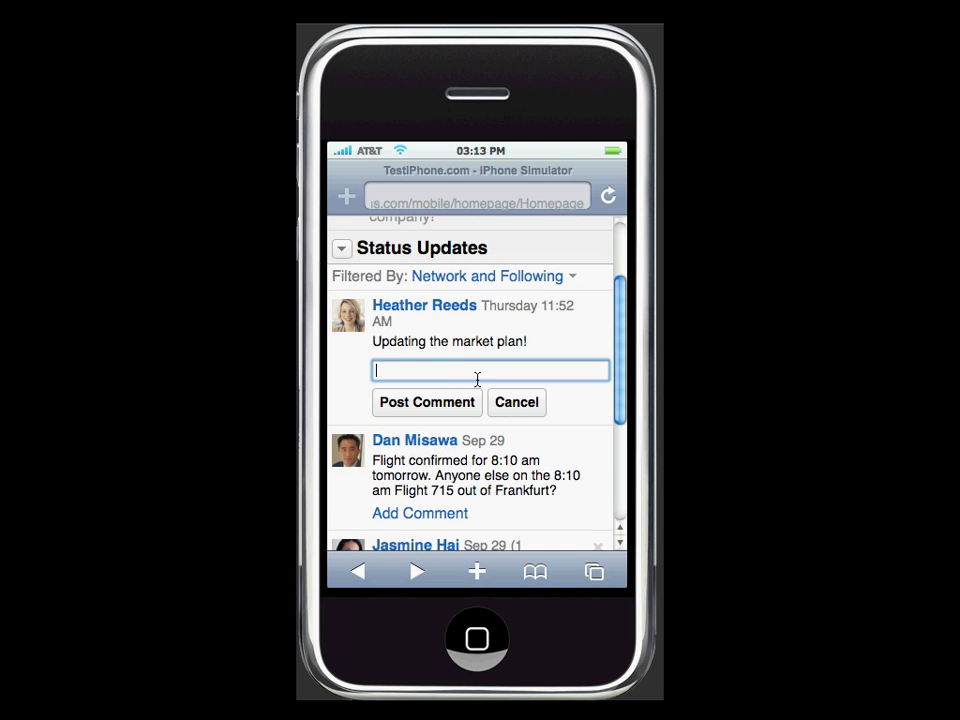
{"action": "left_click", "coordinate": [515, 402]}
{"action": "left_click_drag", "start_coordinate": [619, 380], "coordinate": [619, 311]}
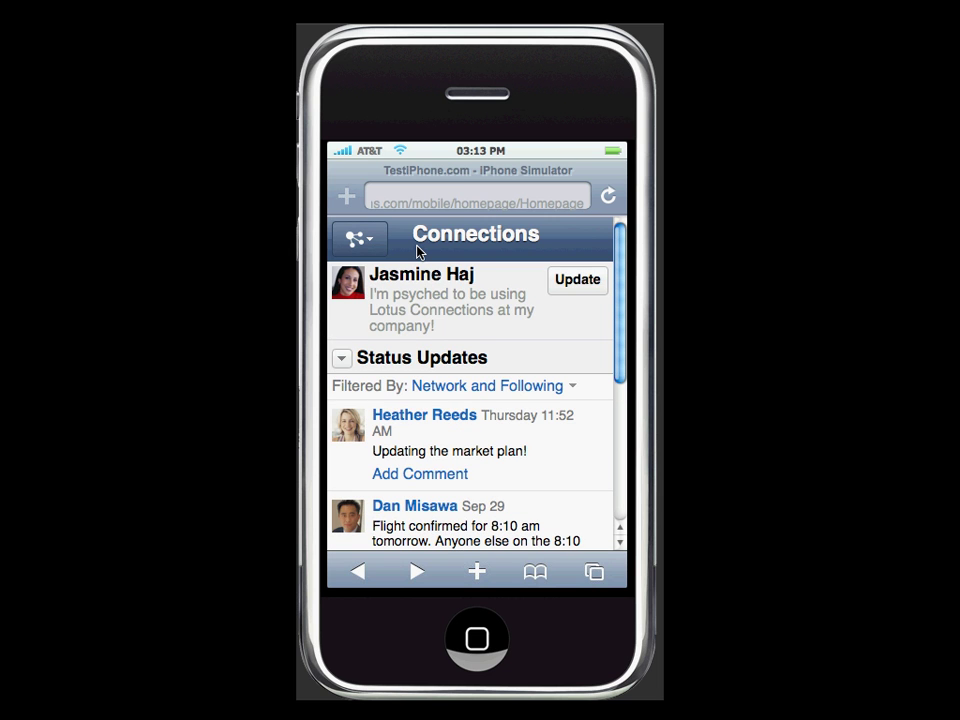
{"action": "left_click", "coordinate": [360, 239]}
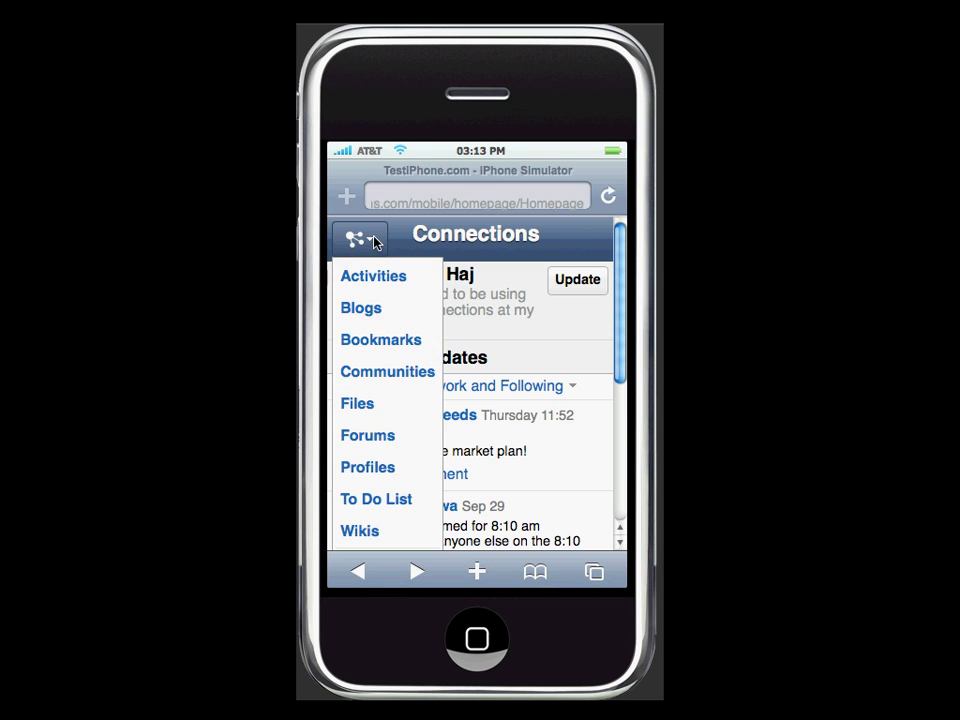
{"action": "left_click", "coordinate": [357, 406]}
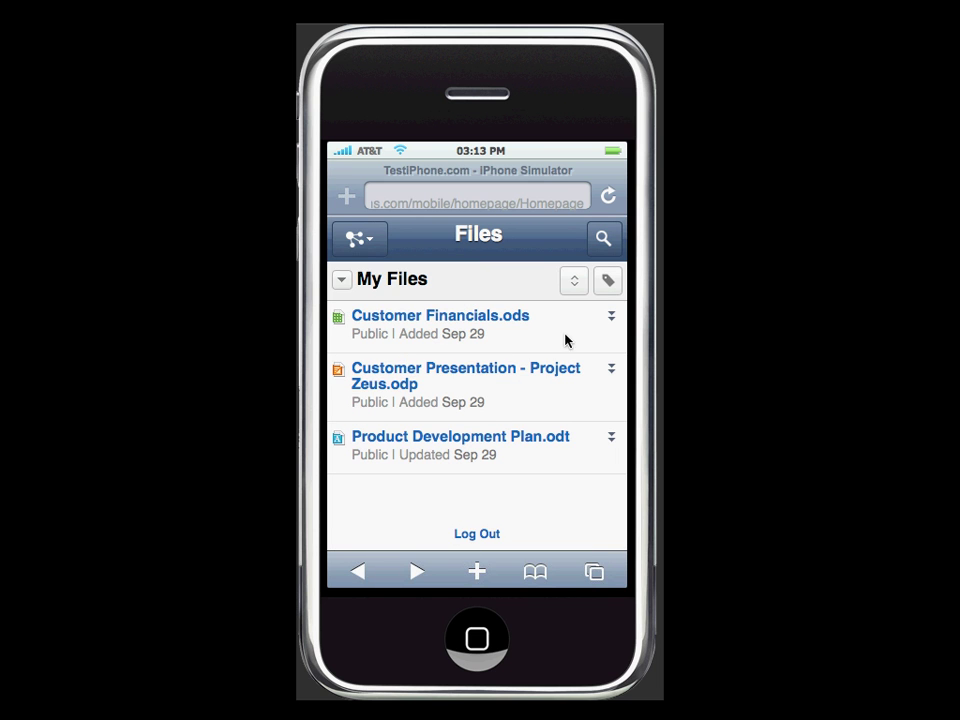
- View the details of Customer Financials.ods, then switch to the Communities app
{"action": "left_click", "coordinate": [612, 319]}
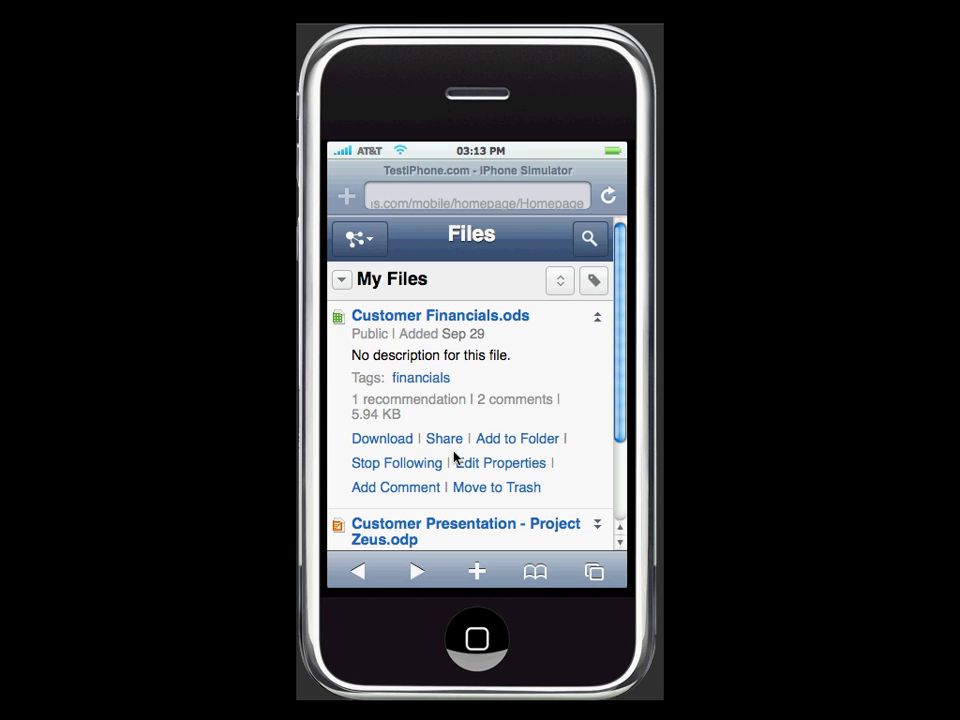
{"action": "left_click", "coordinate": [376, 247]}
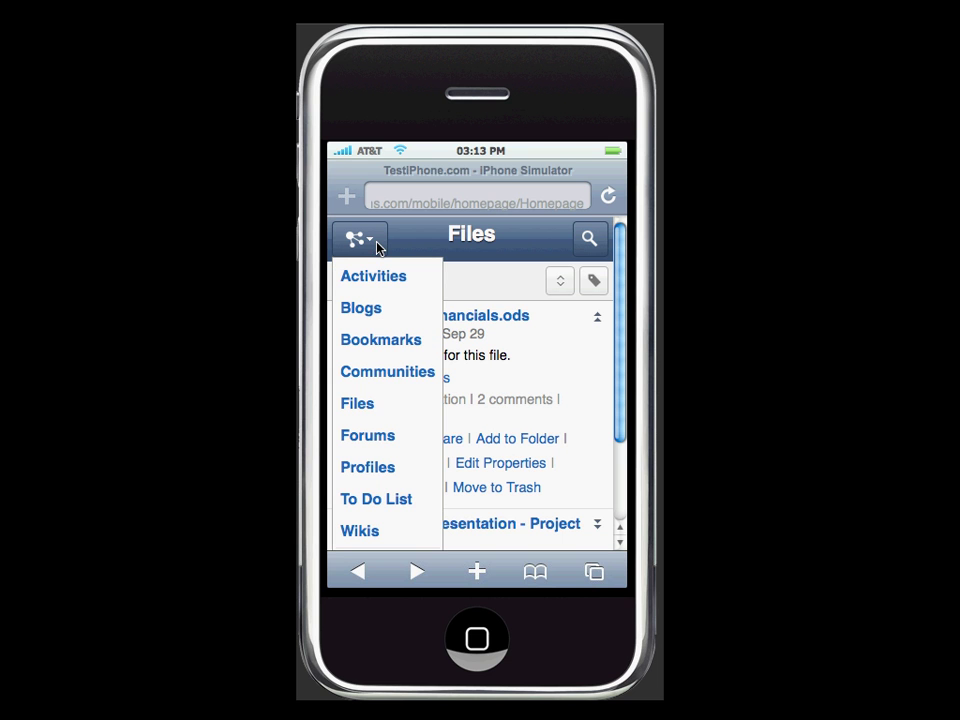
{"action": "left_click", "coordinate": [370, 372]}
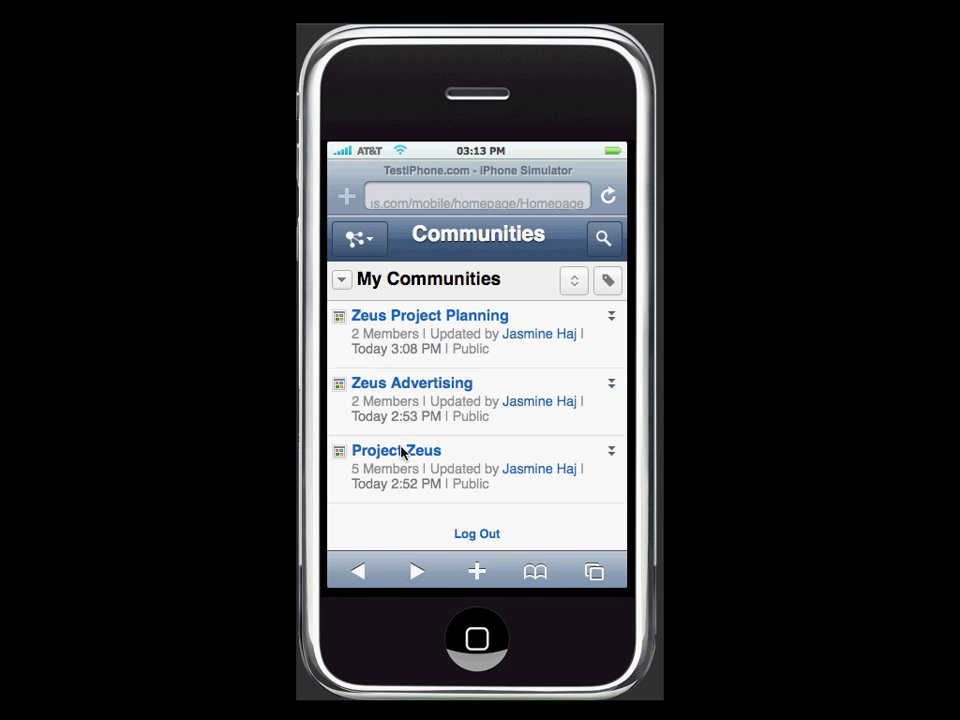
- Open the Project Zeus community and show its Updates feed
{"action": "left_click", "coordinate": [401, 452]}
{"action": "scroll", "coordinate": [505, 392], "scroll_direction": "down", "scroll_amount": 3}
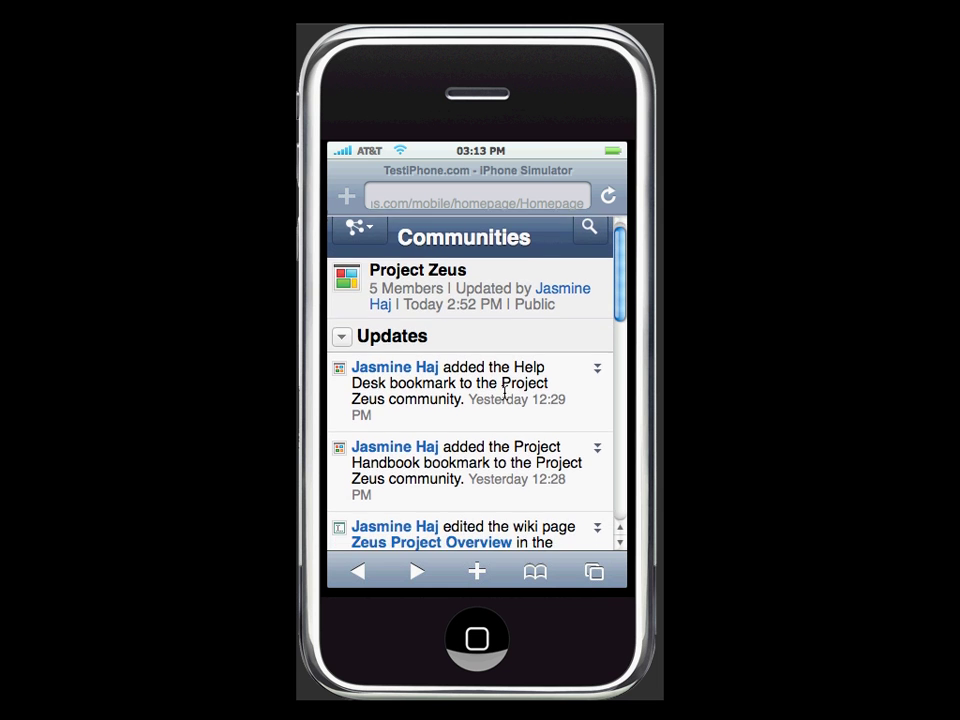
{"action": "scroll", "coordinate": [505, 392], "scroll_direction": "down", "scroll_amount": 3}
{"action": "scroll", "coordinate": [505, 394], "scroll_direction": "up", "scroll_amount": 5}
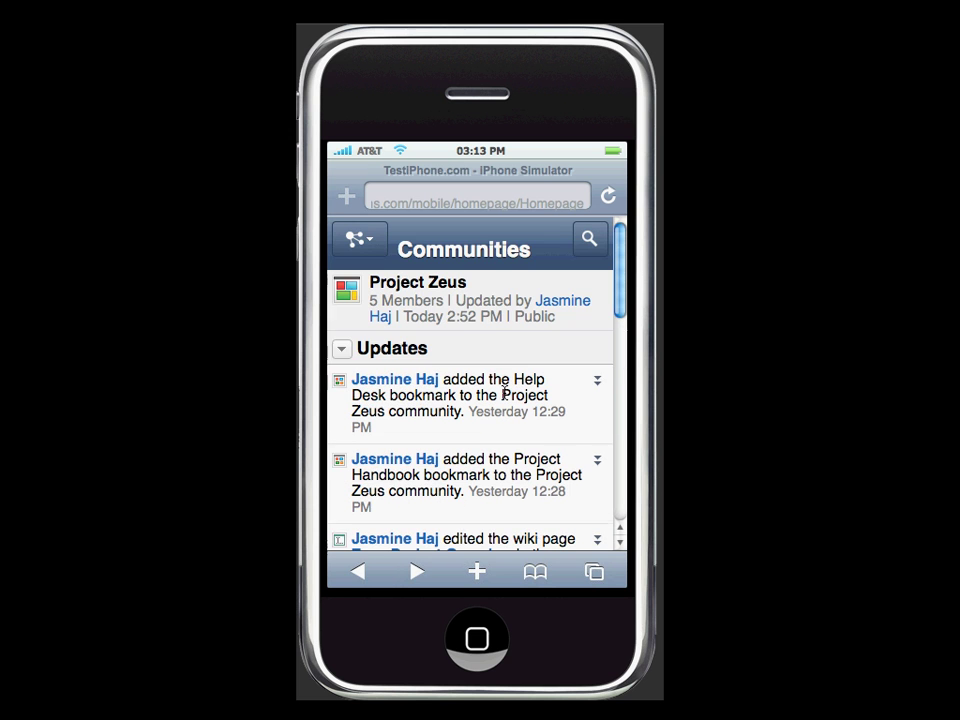
{"action": "left_click", "coordinate": [342, 352]}
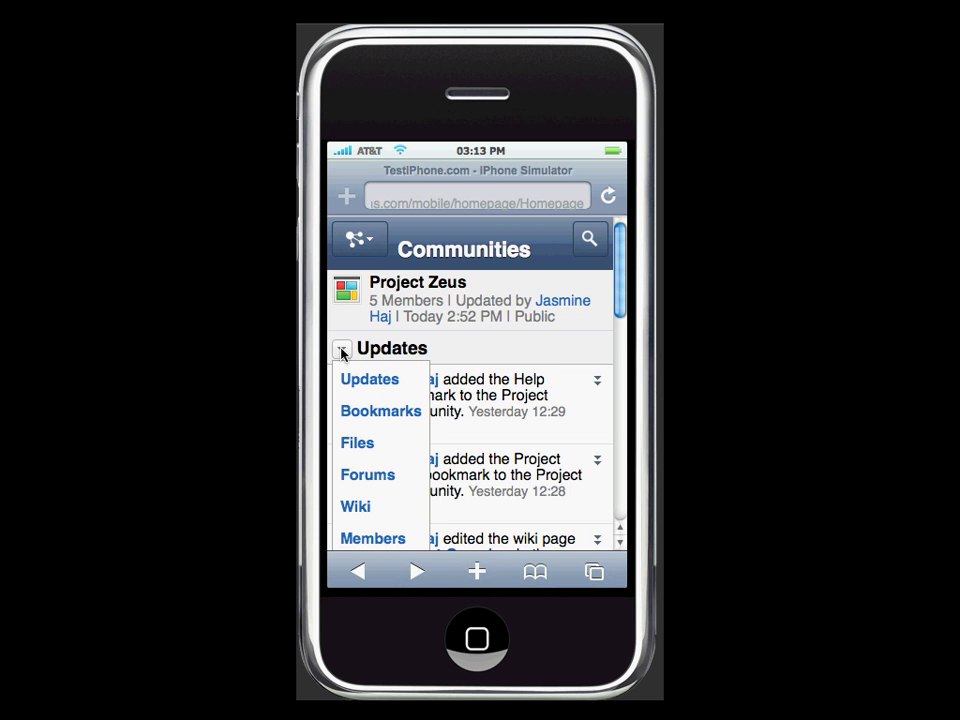